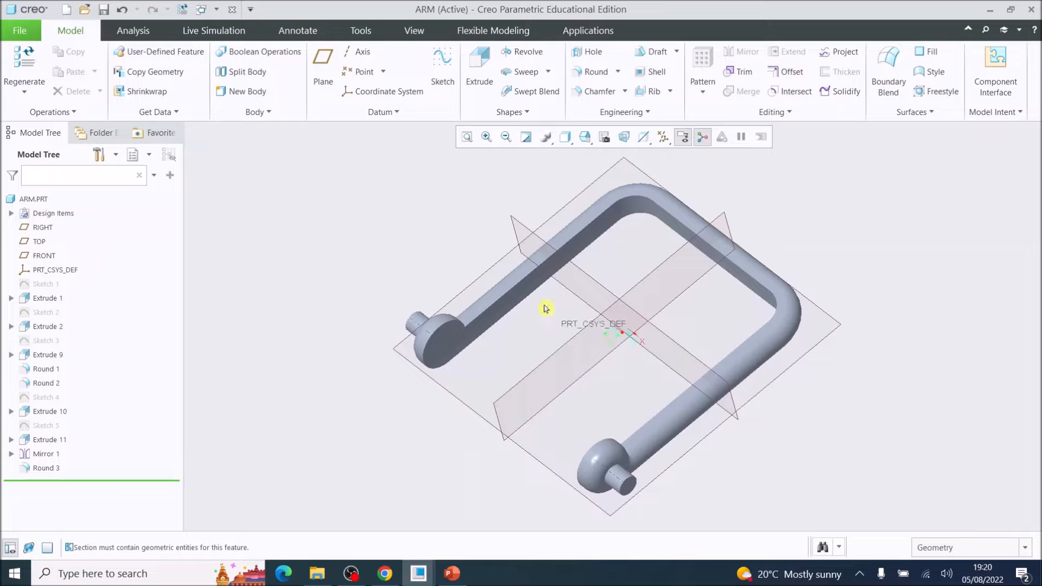
# - Close the open ARM part and set the working directory to Tablet Stand\Tablet Stand Tutorial
pyautogui.click(25, 31)
pyautogui.click(39, 198)
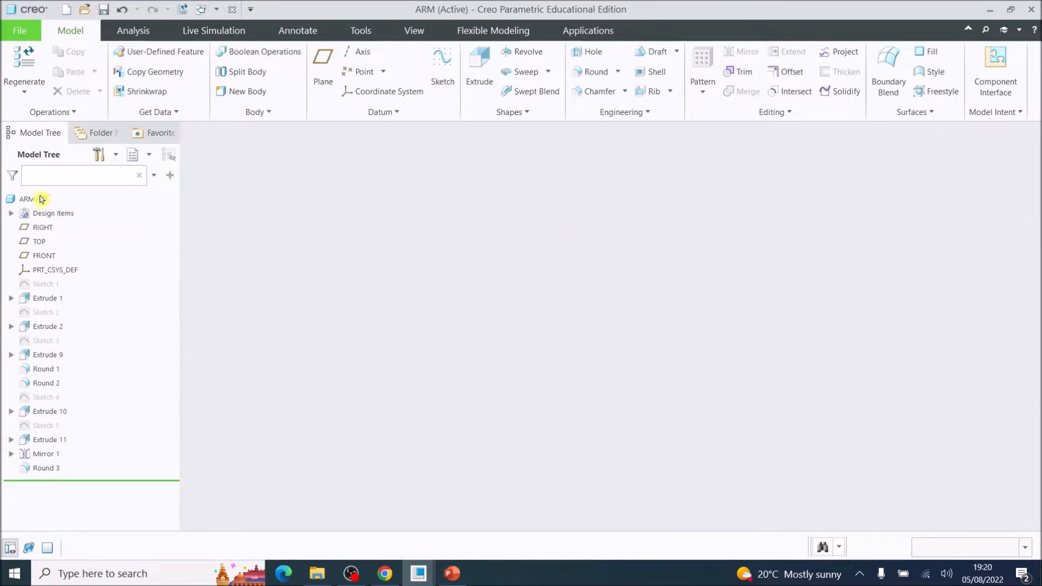
pyautogui.click(132, 73)
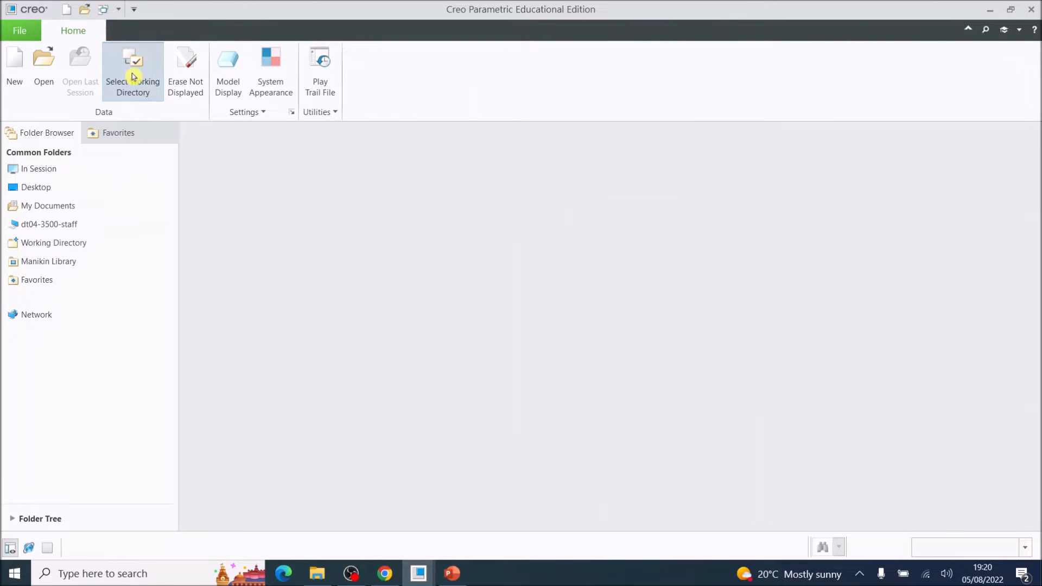
pyautogui.click(509, 141)
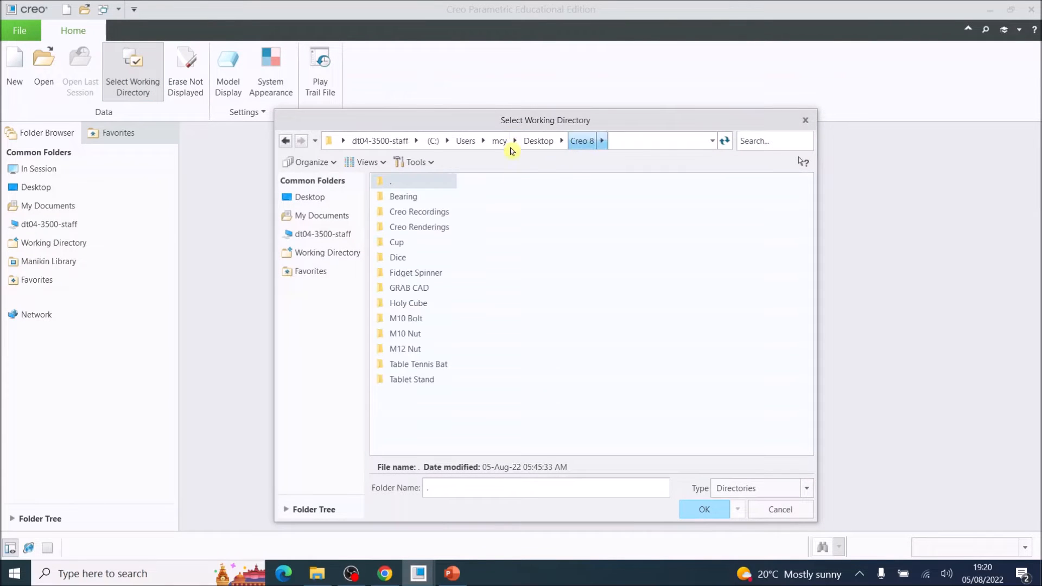
pyautogui.doubleClick(419, 379)
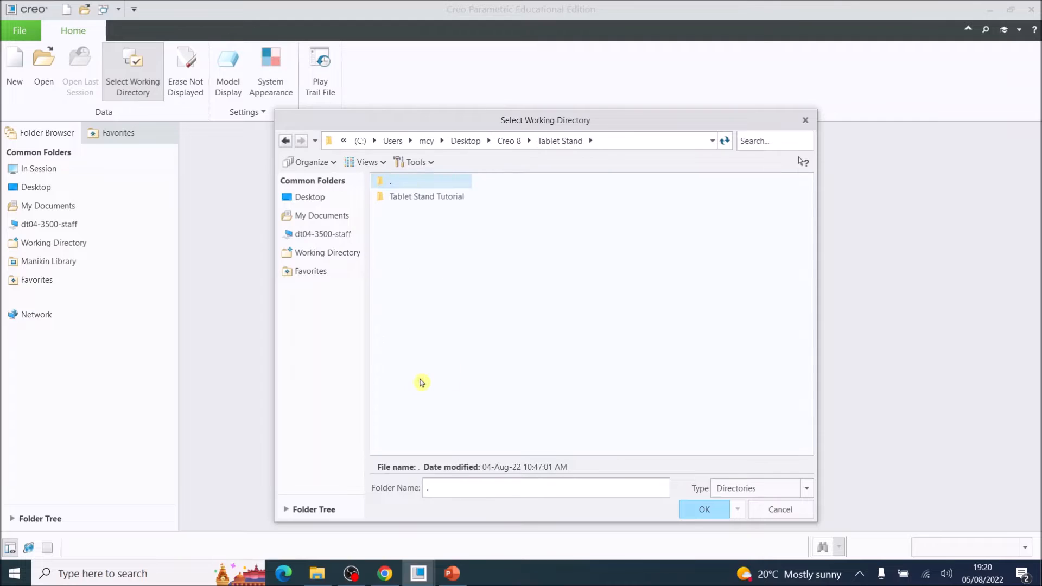
pyautogui.doubleClick(423, 196)
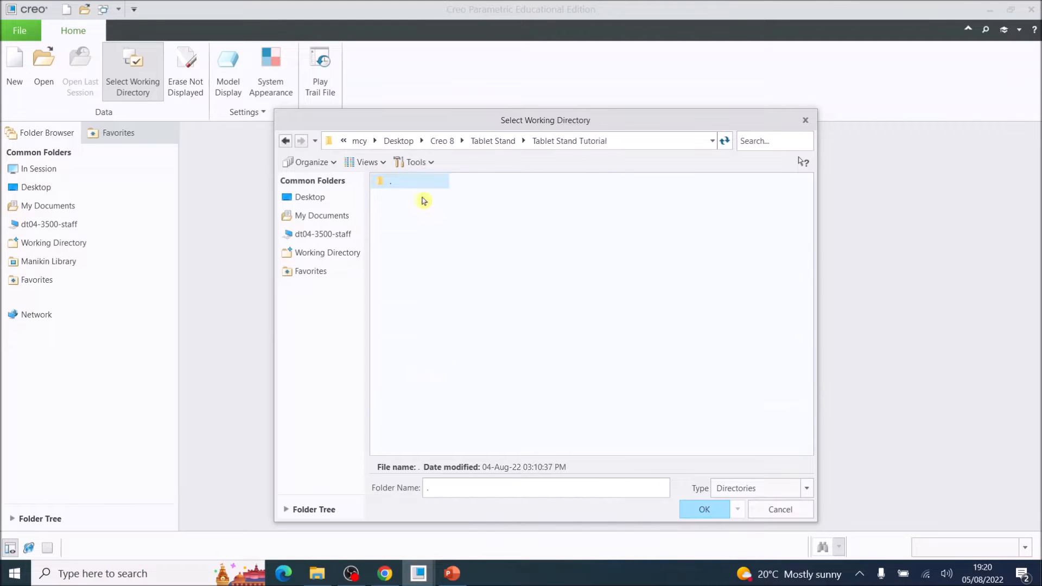
pyautogui.click(707, 513)
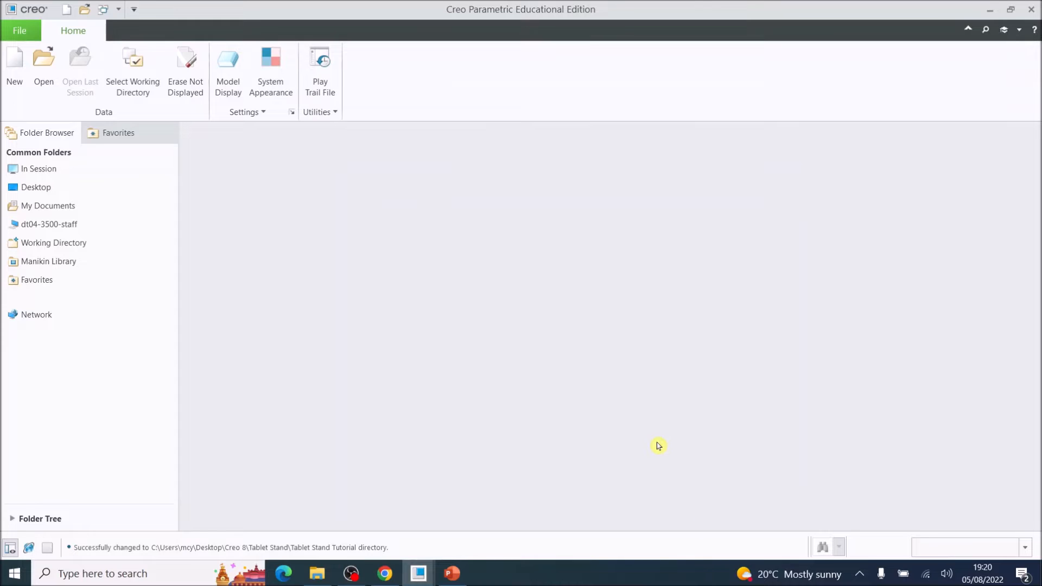
# - Create a new solid part named arm1 using the default template
pyautogui.click(16, 67)
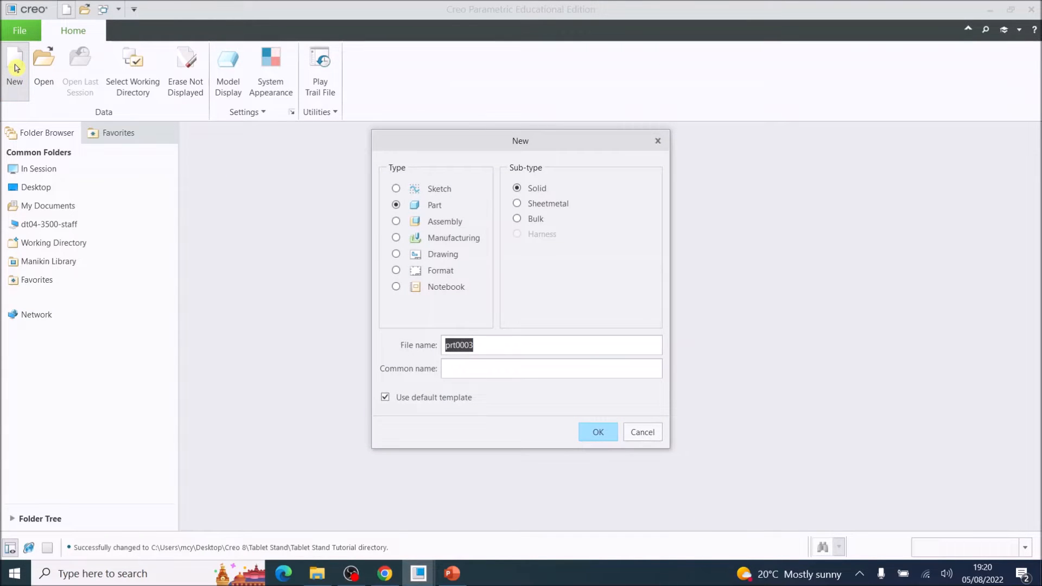
pyautogui.write('arm')
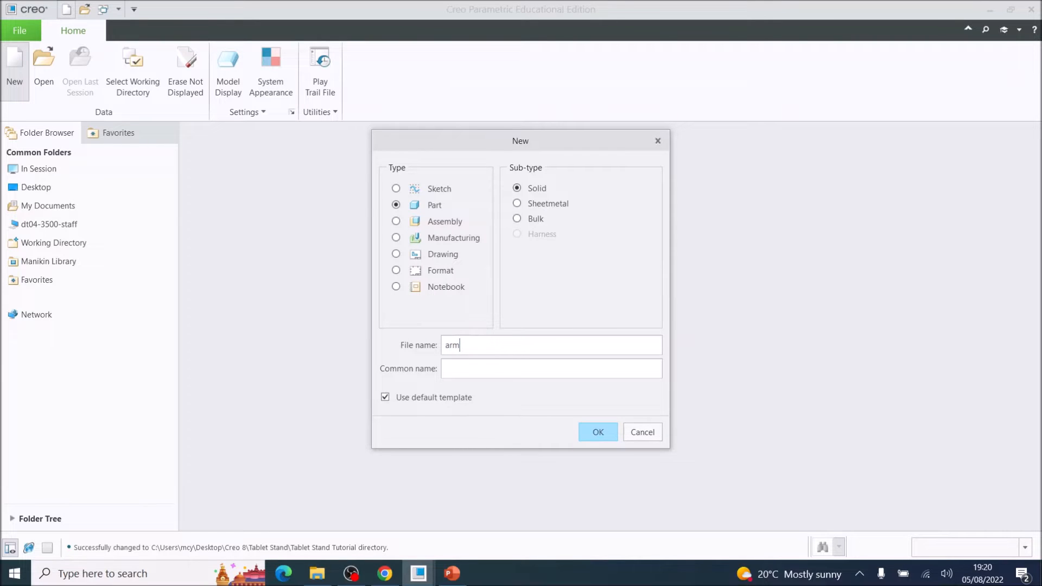
pyautogui.click(598, 434)
pyautogui.click(574, 323)
pyautogui.write('1')
pyautogui.click(599, 434)
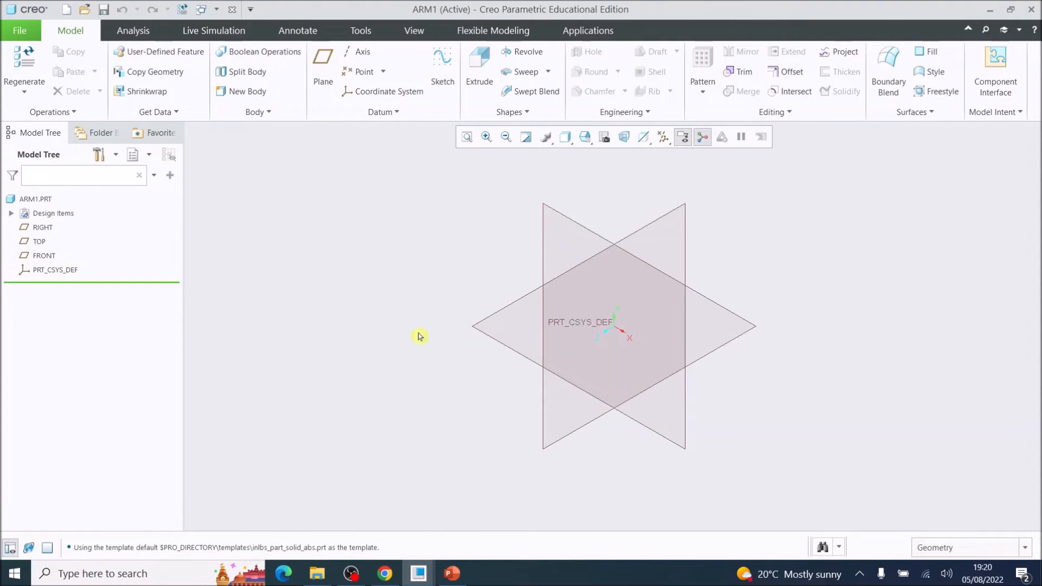
# - Start a sketch on the TOP plane and draw a horizontal line about 287 long along the horizontal reference, crossing the origin
pyautogui.click(498, 340)
pyautogui.click(444, 68)
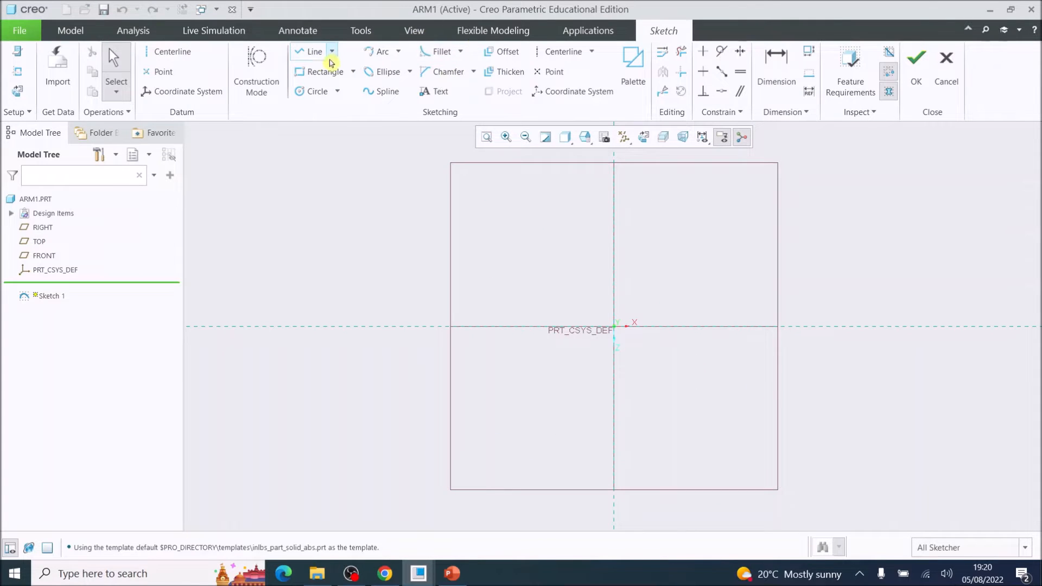
pyautogui.click(307, 52)
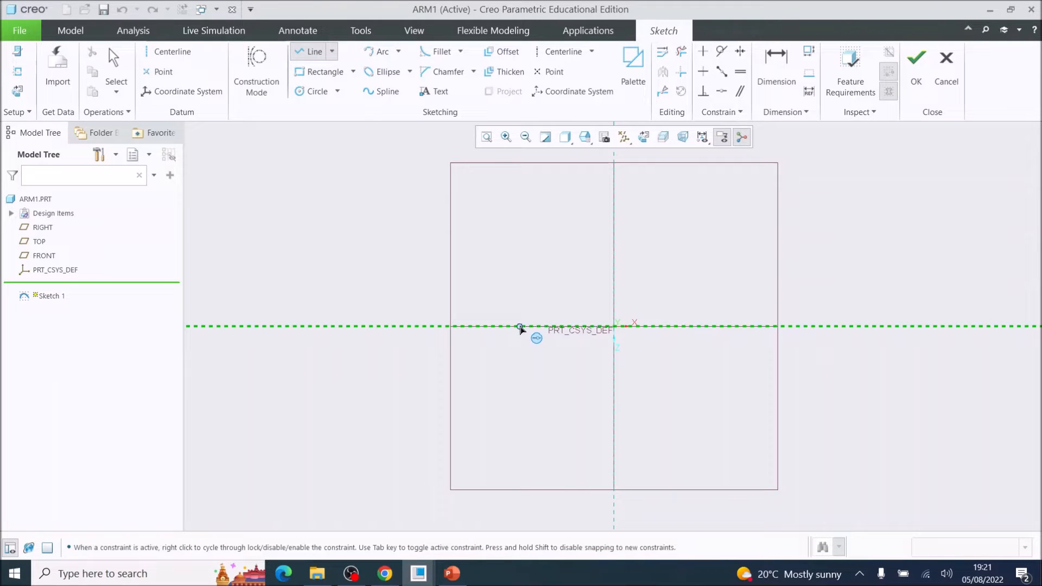
pyautogui.click(519, 327)
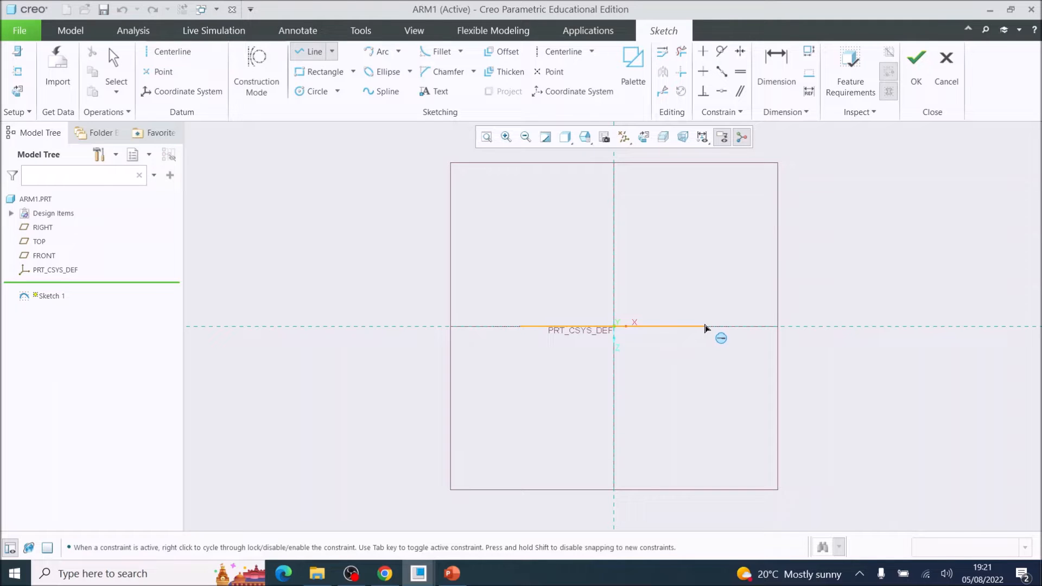
pyautogui.click(703, 327)
pyautogui.middleClick(713, 361)
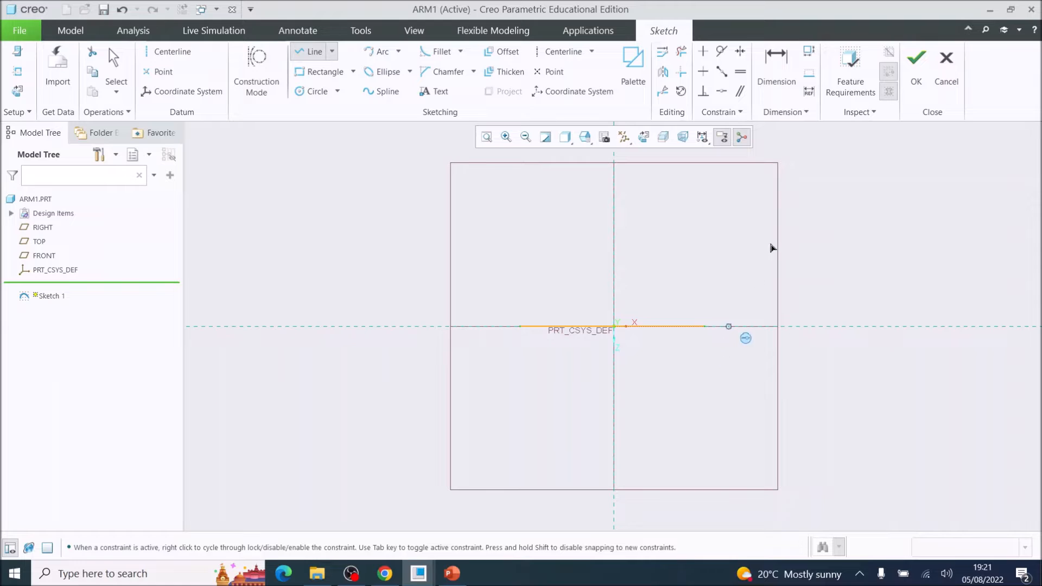
# - Set the horizontal line's length to 50 and the distance from its right endpoint to the vertical reference to 25
pyautogui.click(783, 69)
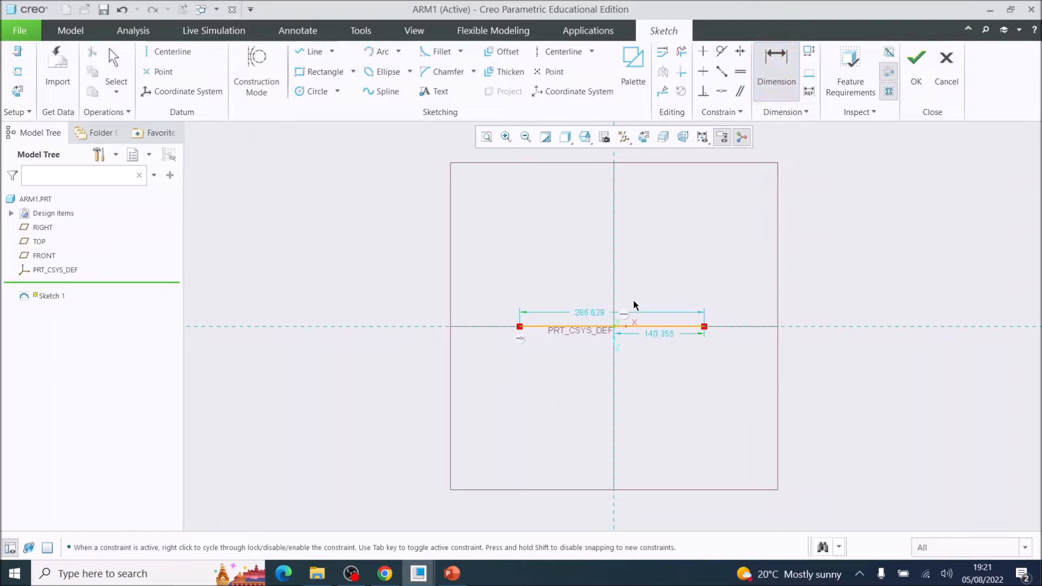
pyautogui.doubleClick(592, 313)
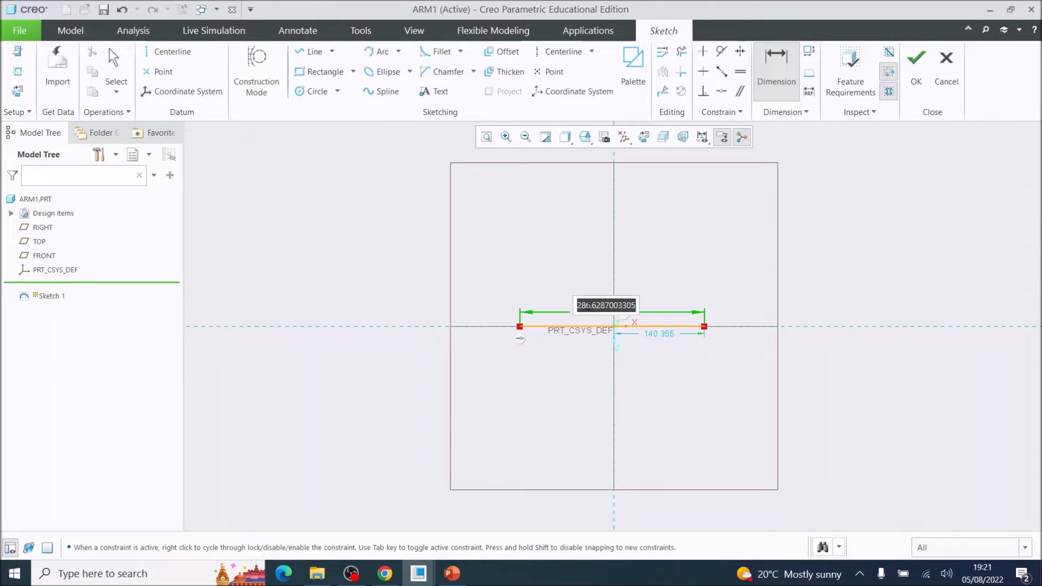
pyautogui.write('50')
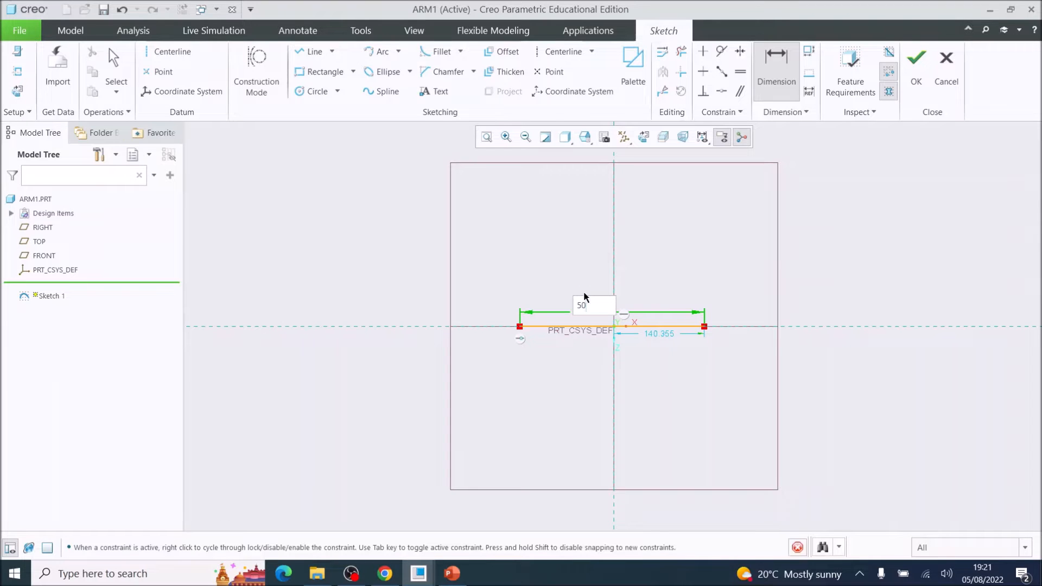
pyautogui.press('Return')
pyautogui.scroll(4, 667, 344)
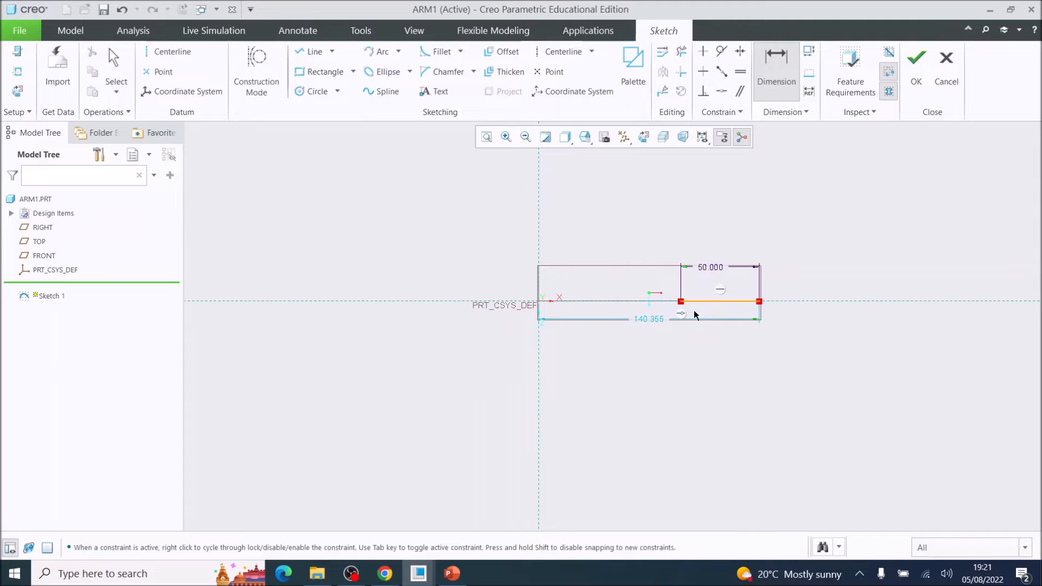
pyautogui.doubleClick(650, 319)
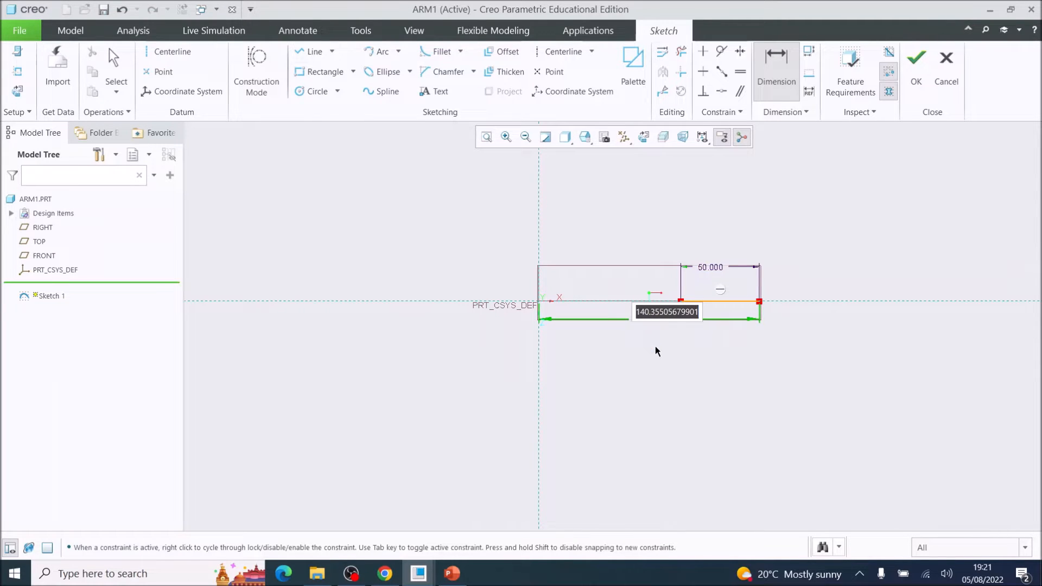
pyautogui.write('25')
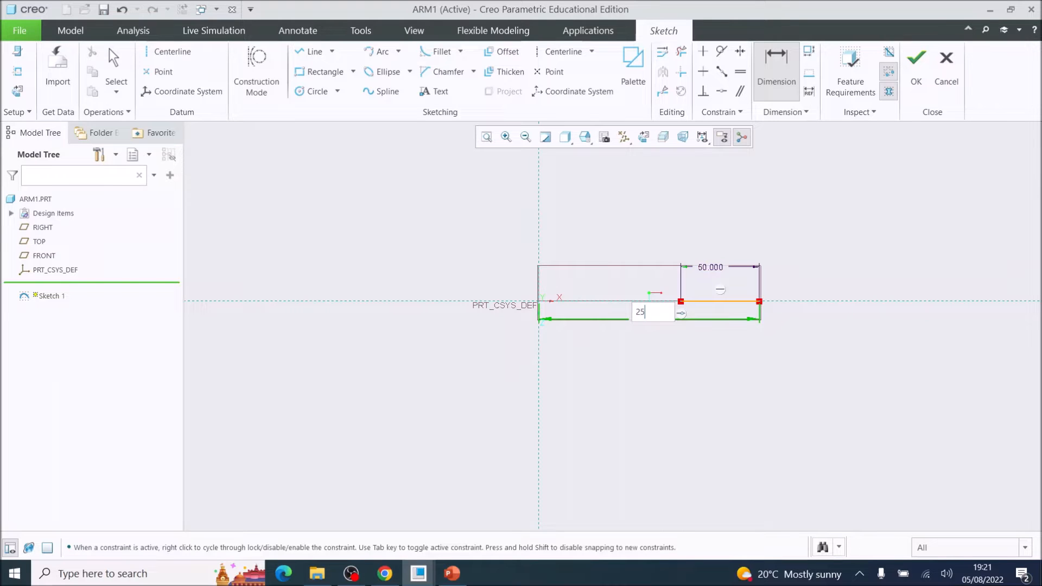
pyautogui.press('Return')
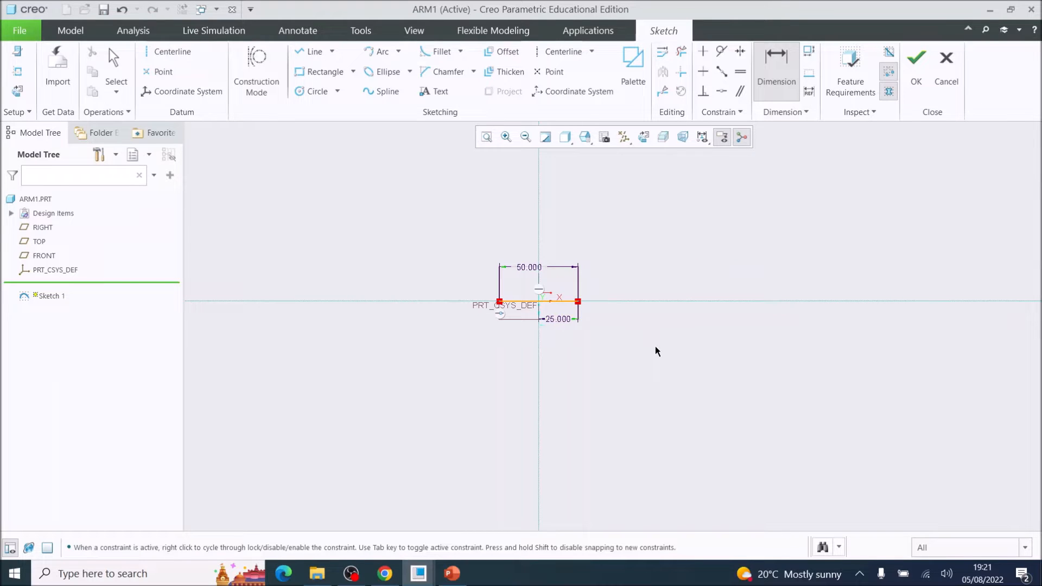
# - Draw a vertical line about 18 long upward from the right endpoint of the horizontal line
pyautogui.scroll(-3, 508, 299)
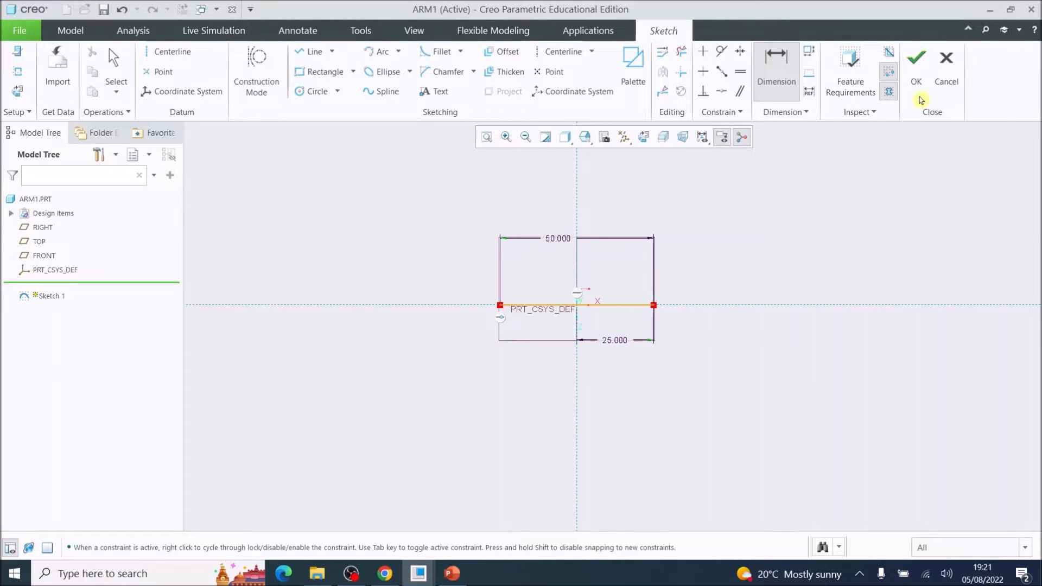
pyautogui.scroll(1, 721, 289)
pyautogui.scroll(-1, 721, 298)
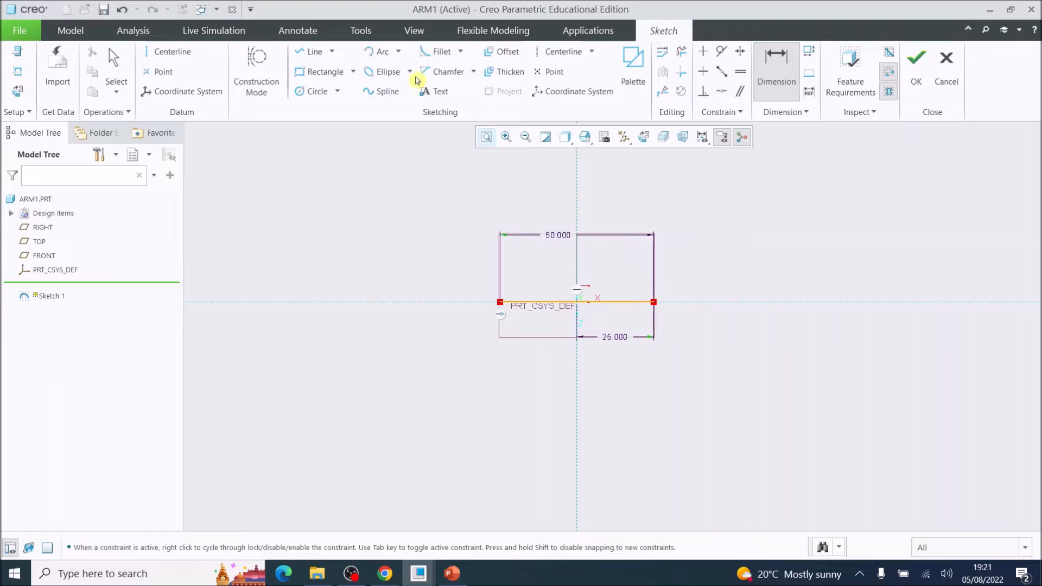
pyautogui.click(309, 57)
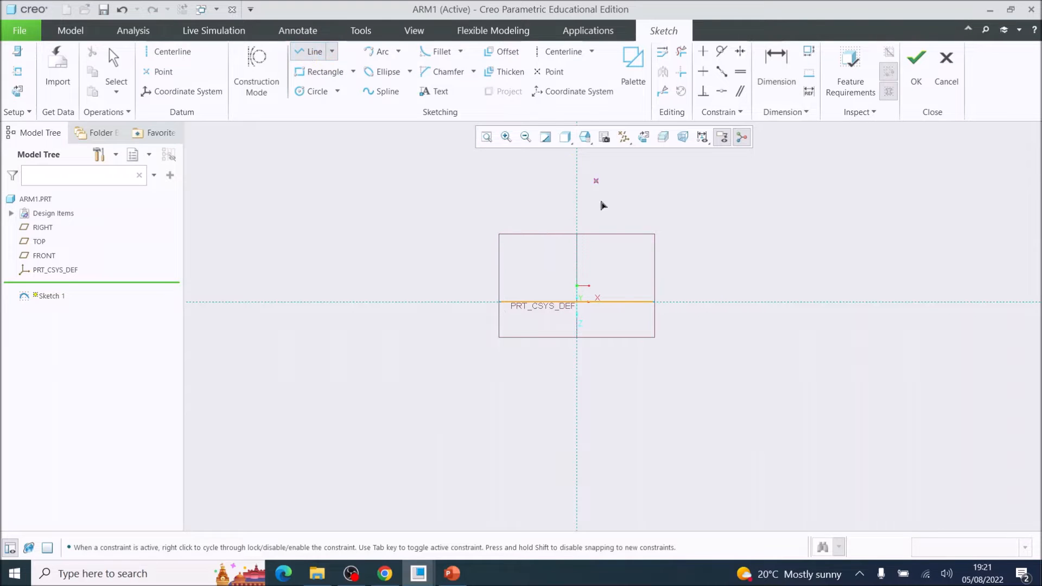
pyautogui.click(652, 301)
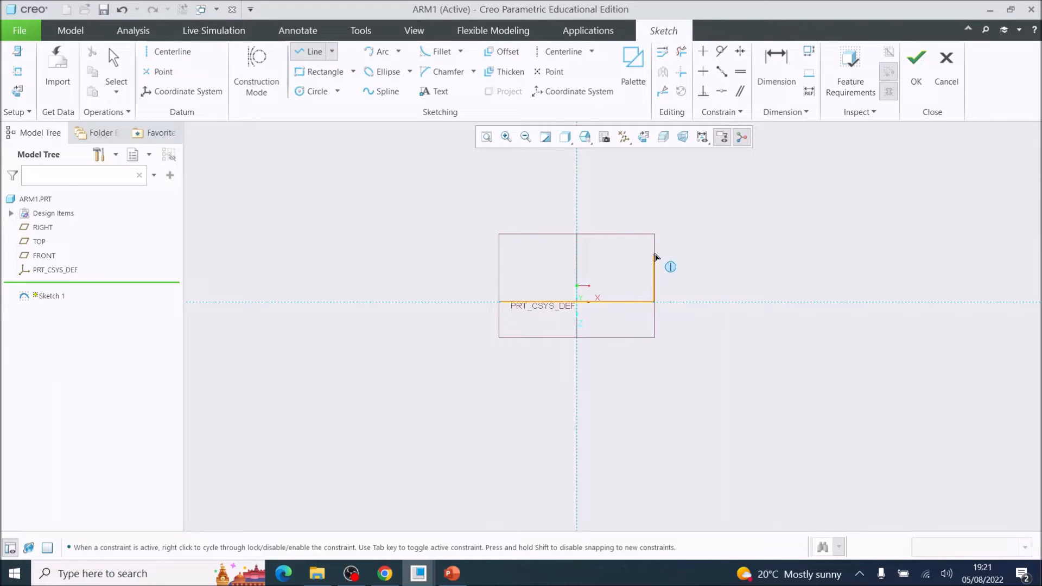
pyautogui.click(655, 248)
pyautogui.middleClick(693, 229)
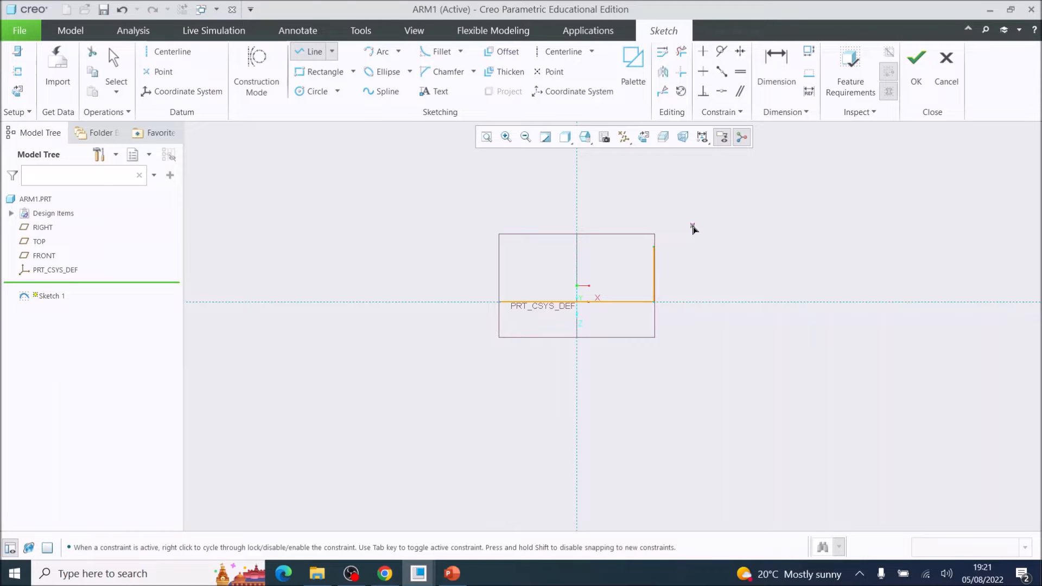
# - Set the right vertical line's length to 24.5
pyautogui.click(774, 67)
pyautogui.click(654, 284)
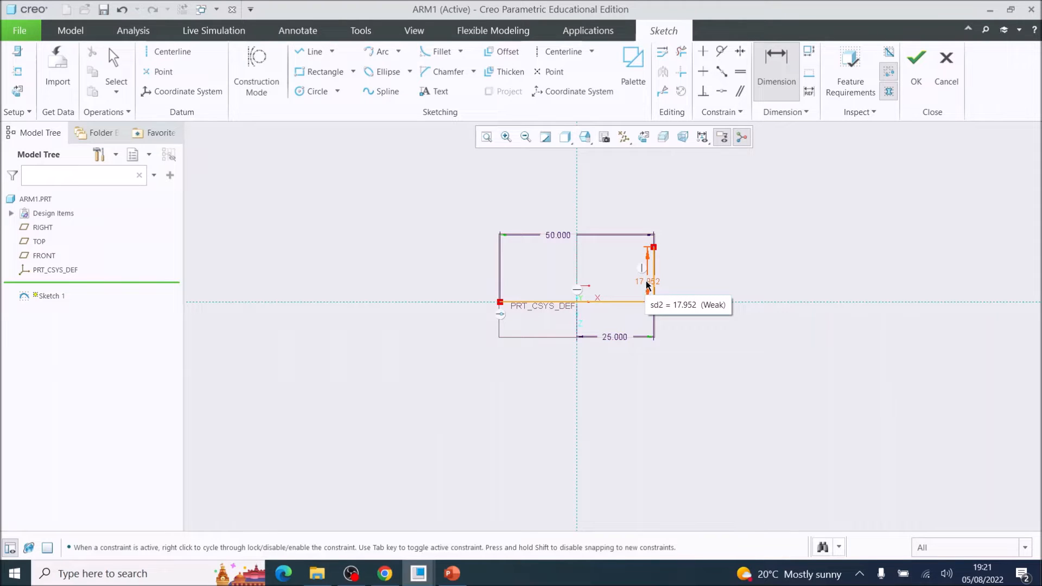
pyautogui.middleClick(668, 274)
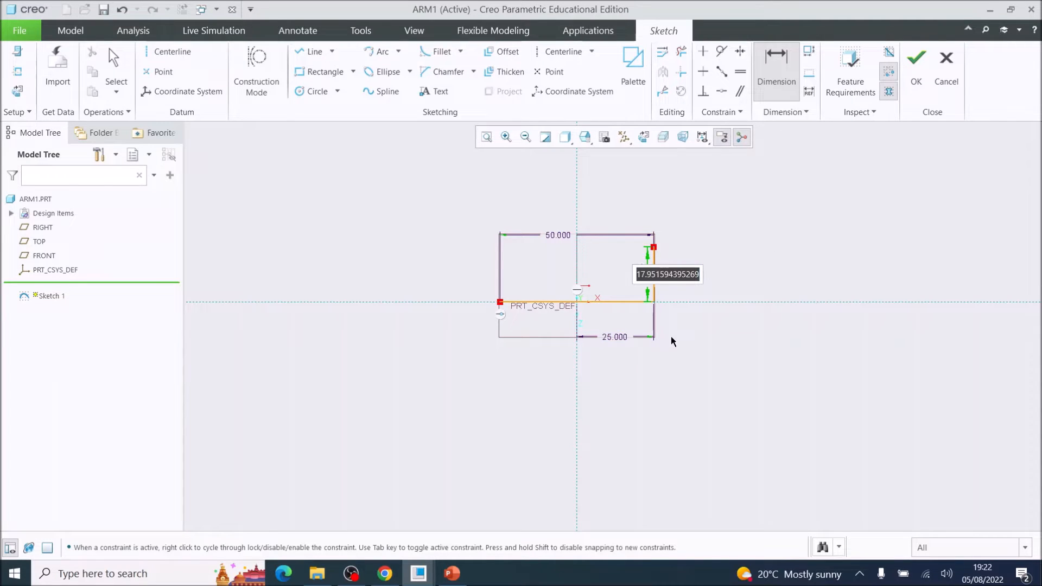
pyautogui.click(656, 284)
pyautogui.write('24.5')
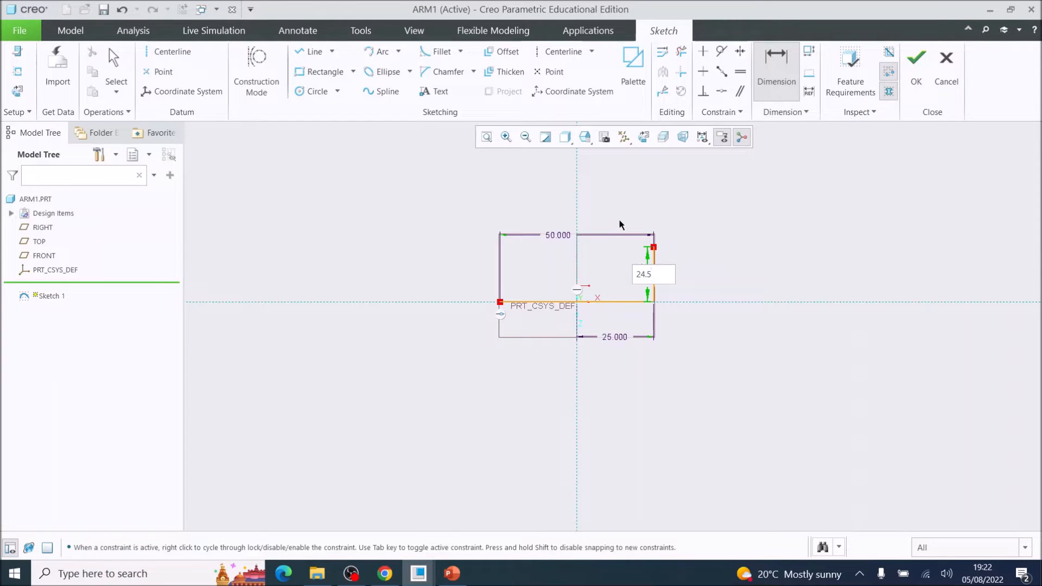
pyautogui.press('Return')
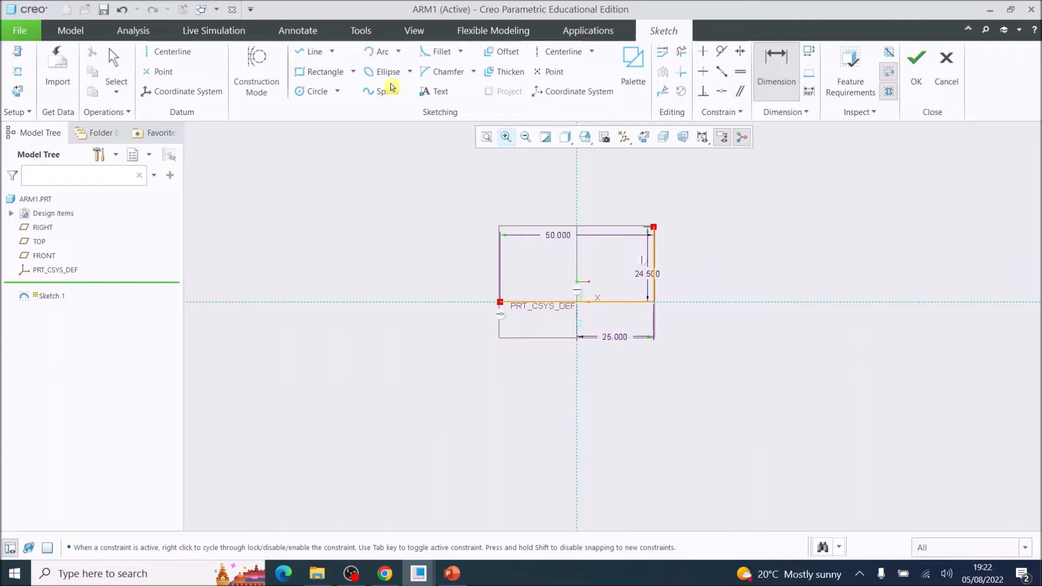
# - Draw a horizontal line leftward from the top of the right vertical line, equal in length to the base line
pyautogui.click(311, 51)
pyautogui.click(654, 227)
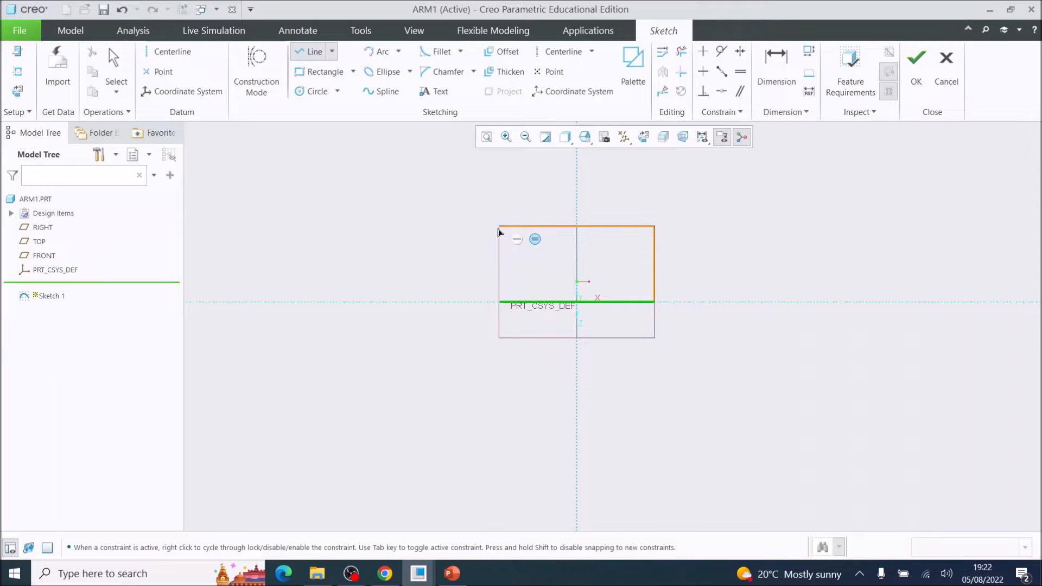
pyautogui.scroll(-5, 502, 232)
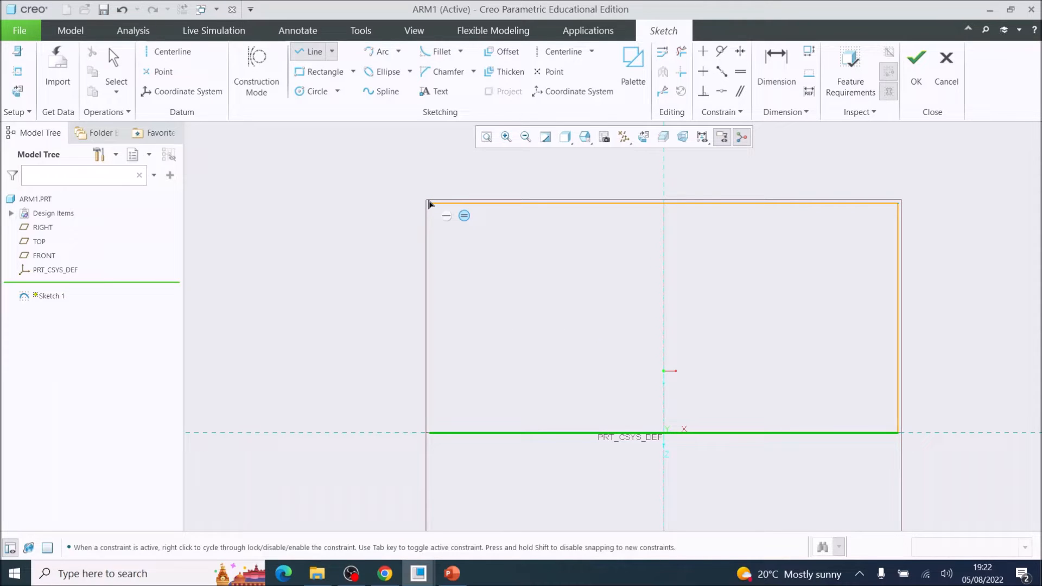
pyautogui.click(429, 204)
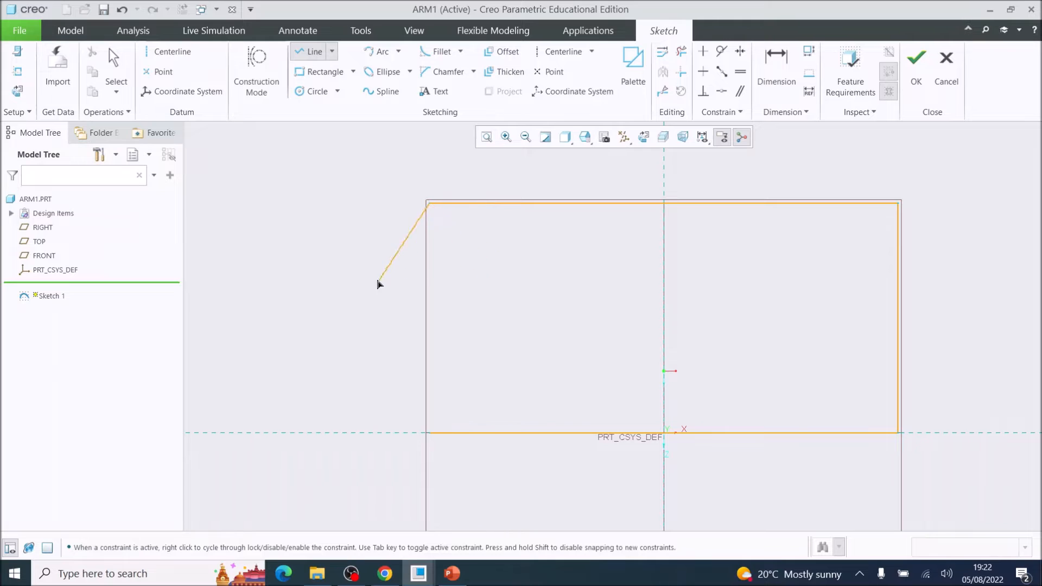
pyautogui.middleClick(363, 283)
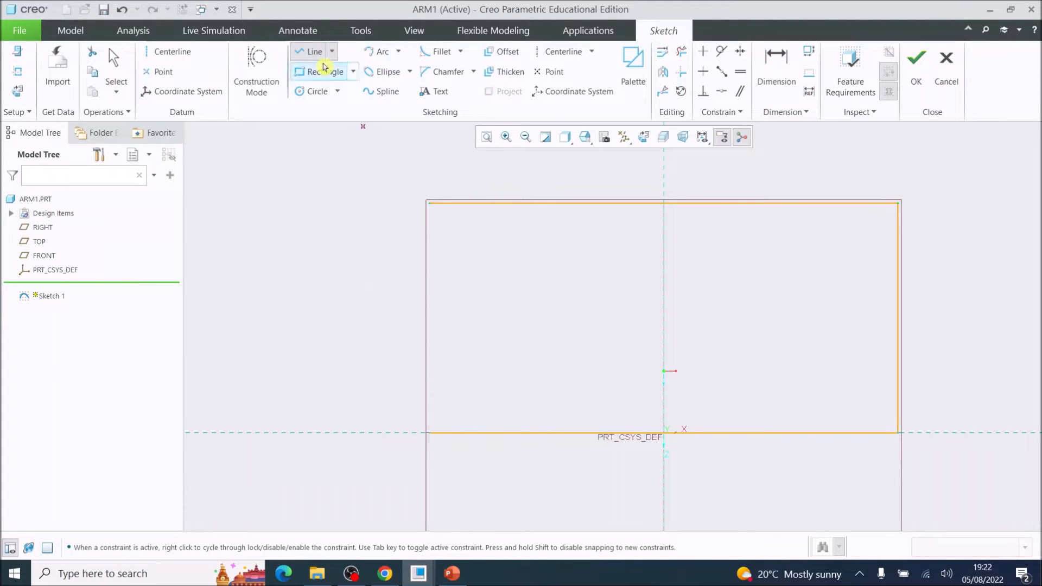
# - Draw a short vertical line about 5.1 long downward from the left endpoint of the upper horizontal line
pyautogui.click(303, 52)
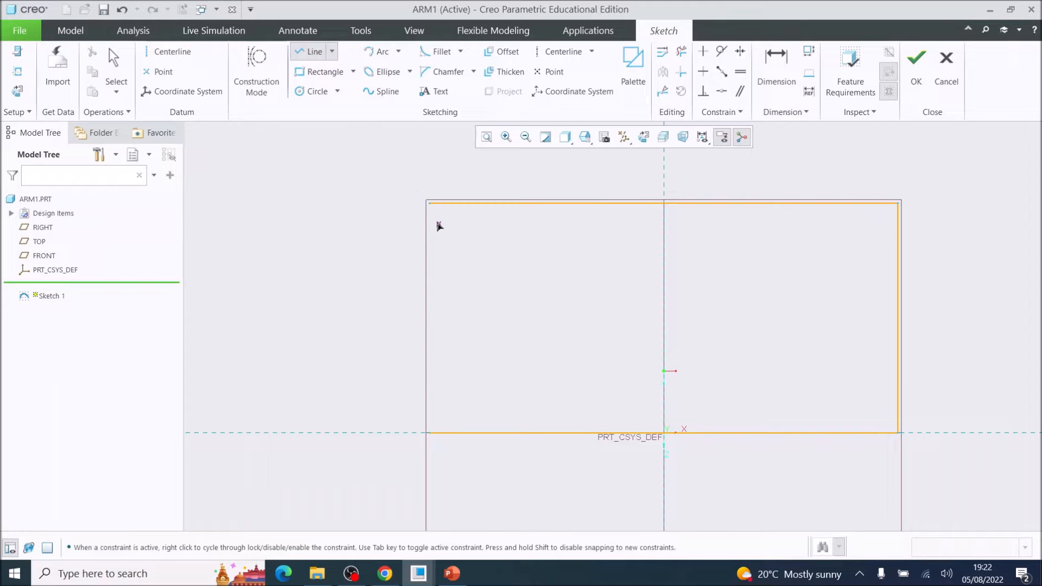
pyautogui.click(430, 204)
pyautogui.click(429, 251)
pyautogui.middleClick(467, 280)
# - Dimension the short left vertical line and set its length to 4
pyautogui.click(770, 60)
pyautogui.click(429, 228)
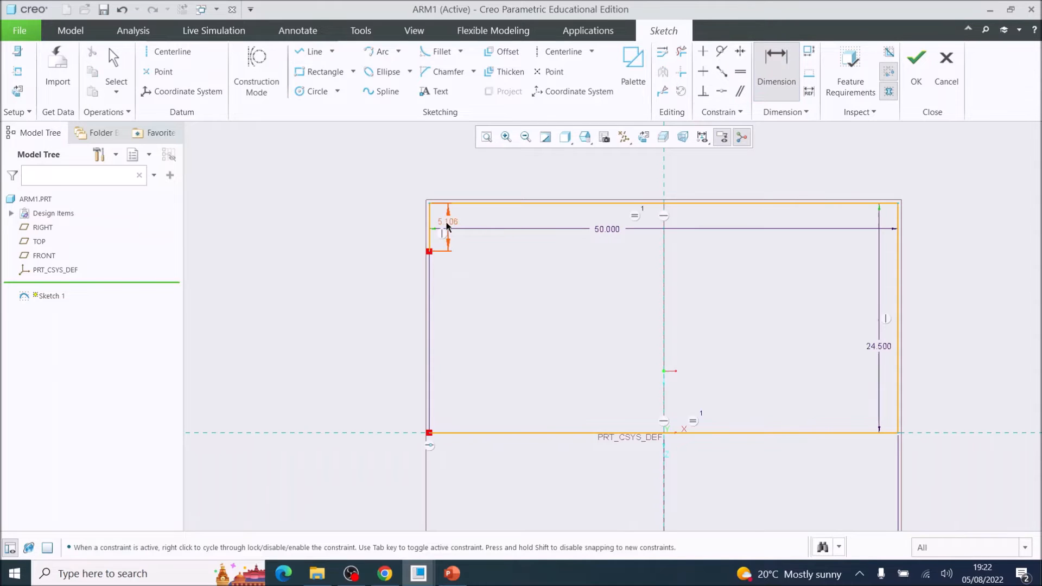
pyautogui.middleClick(453, 222)
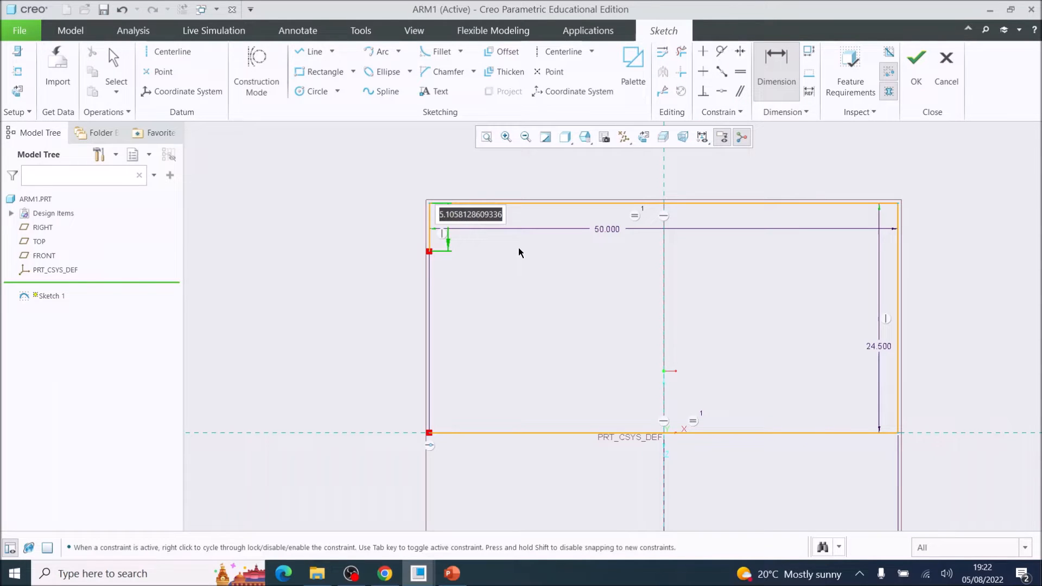
pyautogui.write('4')
pyautogui.press('Return')
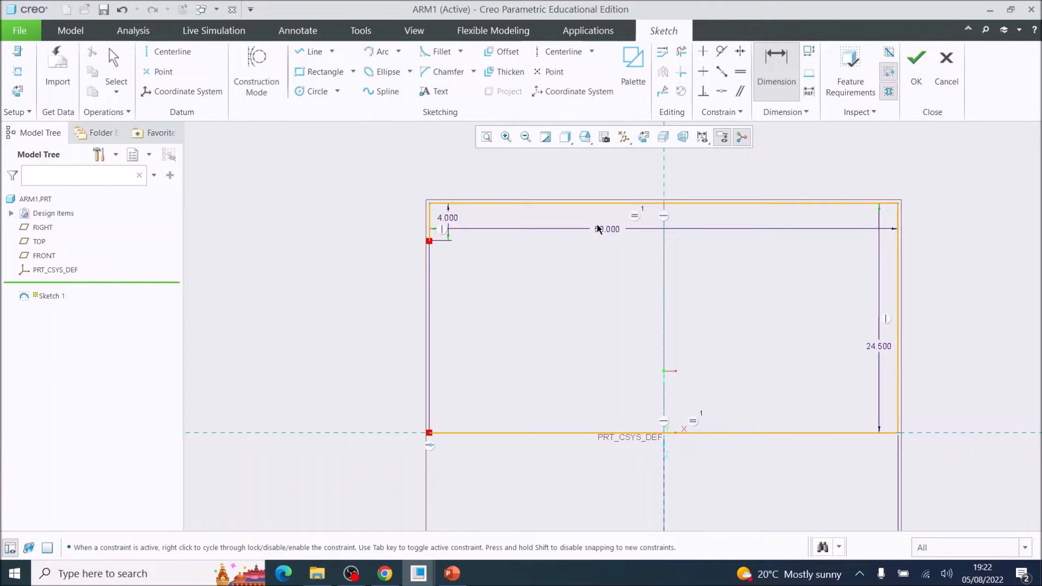
# - Draw a horizontal line about 40.7 long rightward from the lower endpoint of the short left vertical line
pyautogui.click(310, 52)
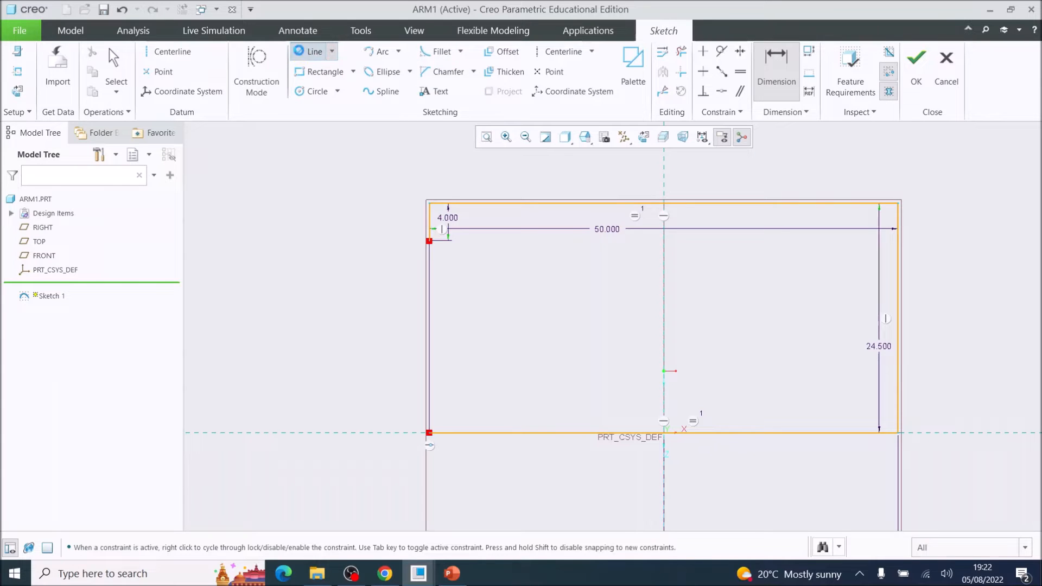
pyautogui.click(430, 240)
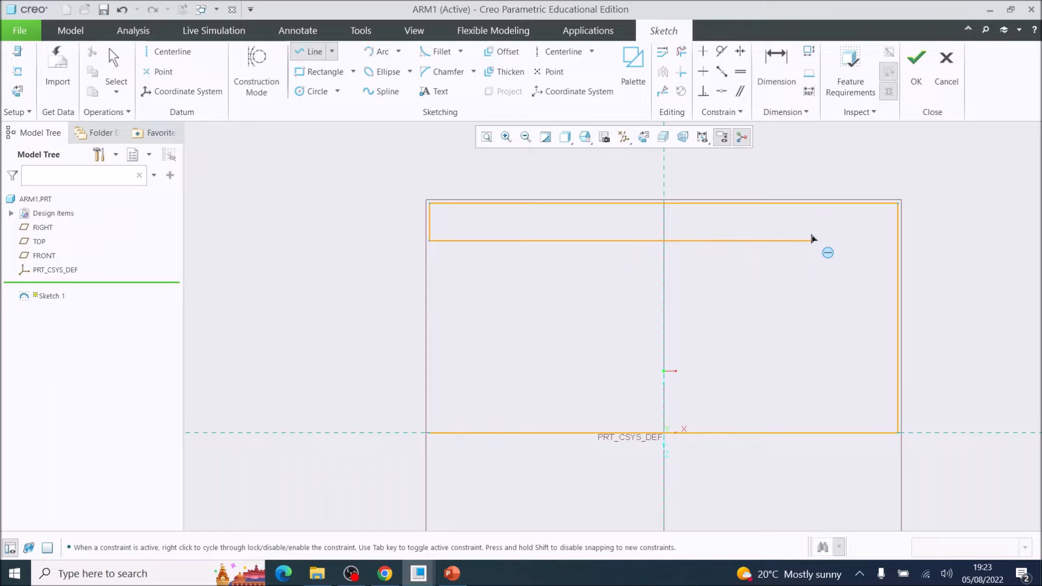
pyautogui.click(812, 240)
pyautogui.middleClick(815, 292)
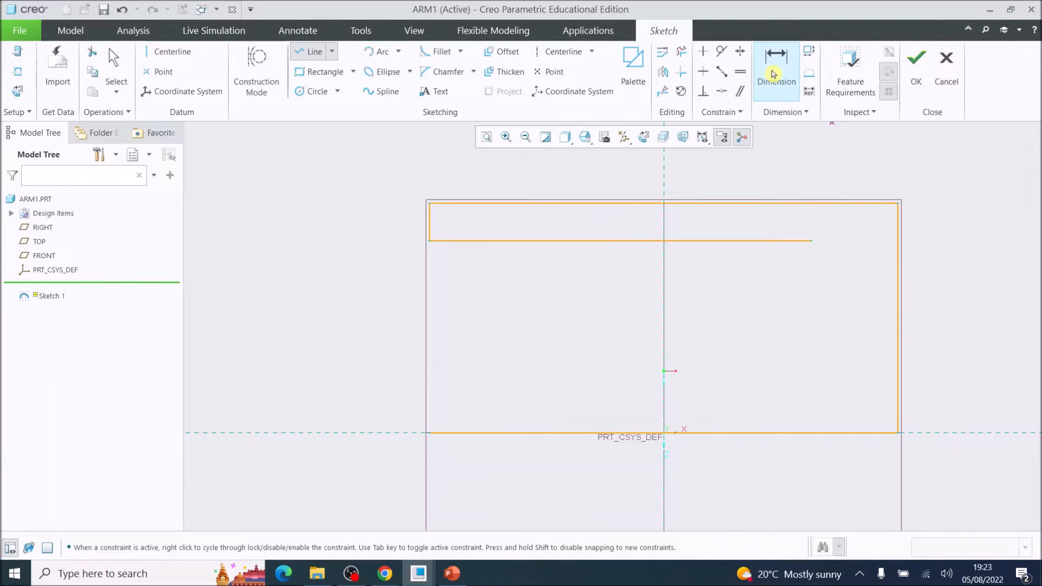
# - Set the inner horizontal line's length to 46
pyautogui.click(776, 67)
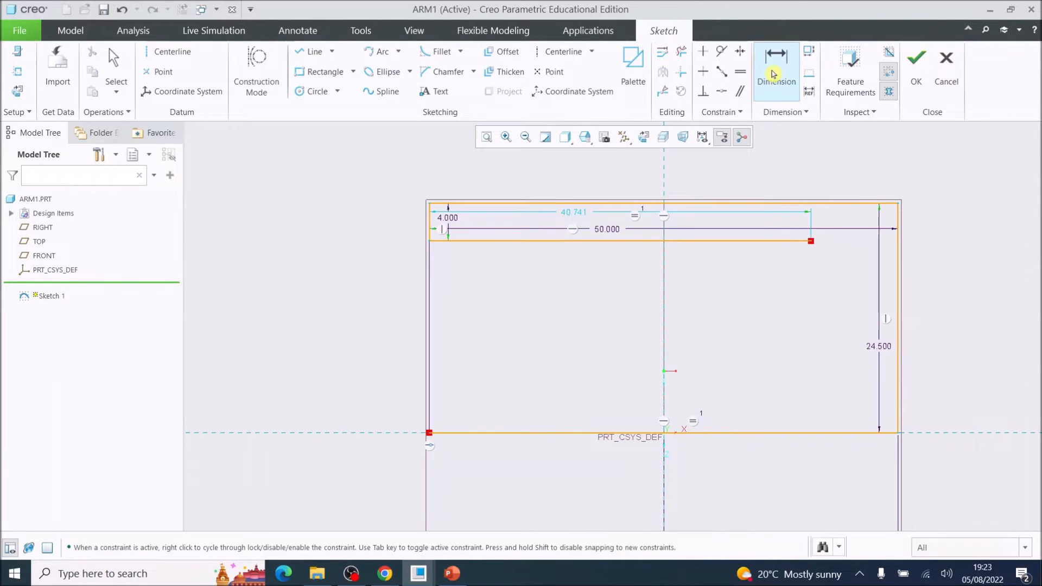
pyautogui.doubleClick(582, 217)
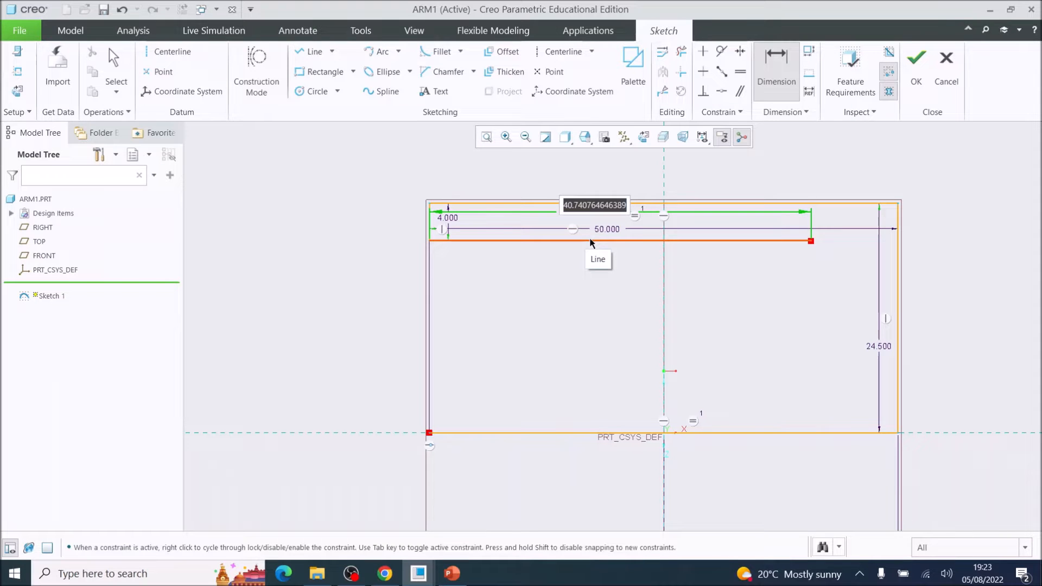
pyautogui.write('46')
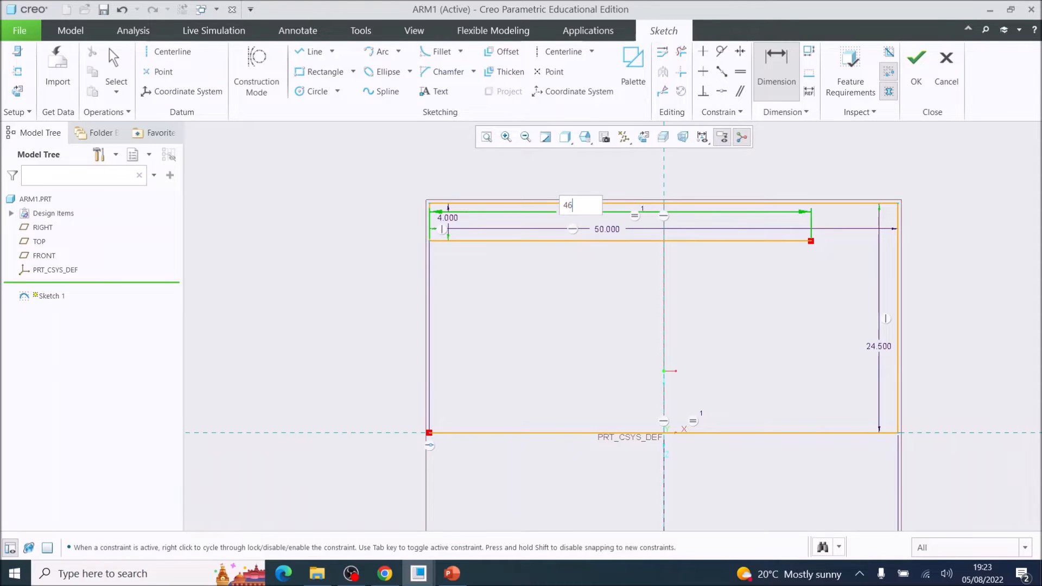
pyautogui.press('Return')
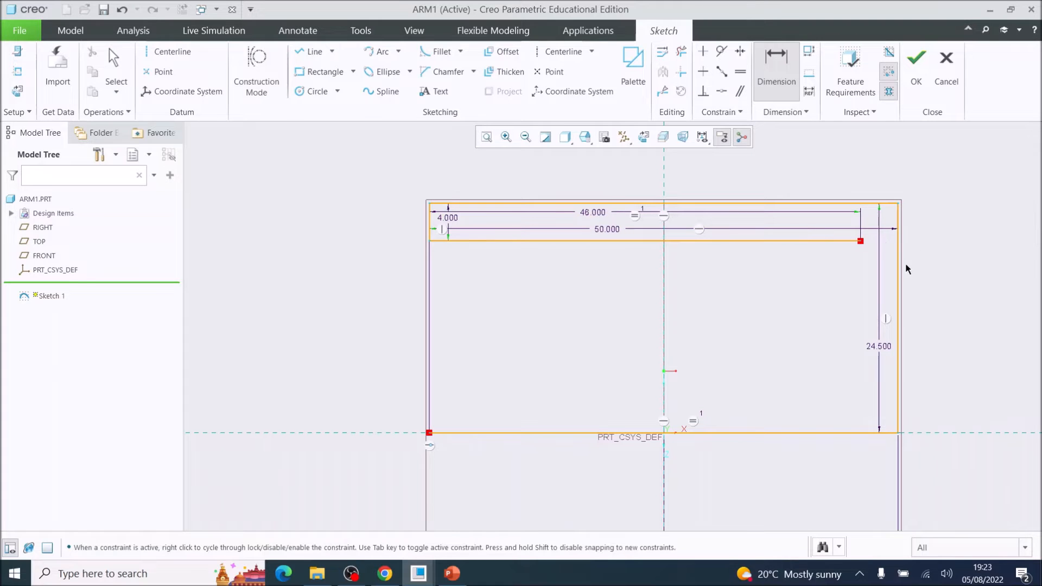
# - Draw a vertical line from the right endpoint of the inner horizontal line down to the base line
pyautogui.click(311, 51)
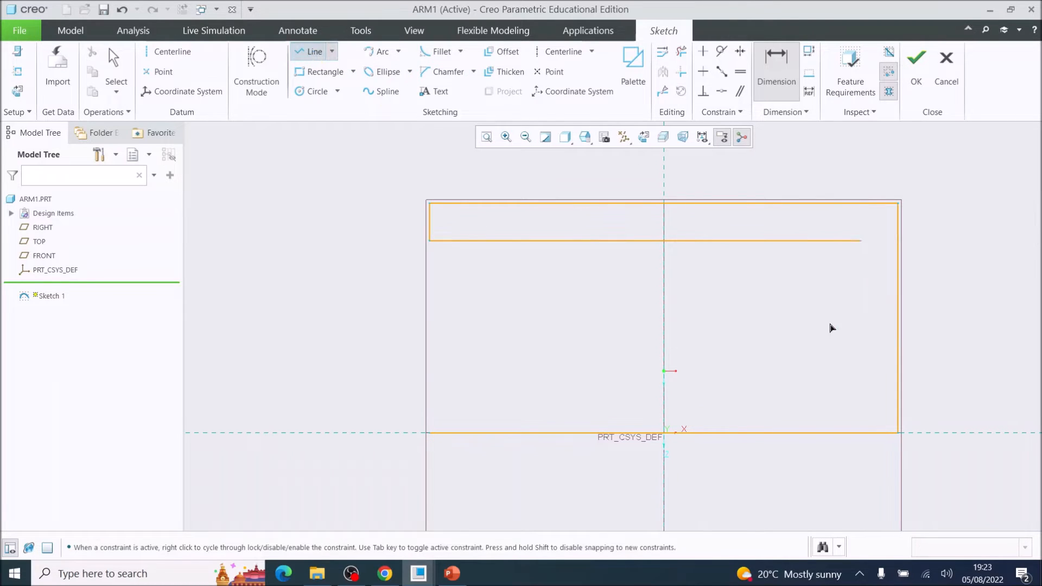
pyautogui.click(860, 241)
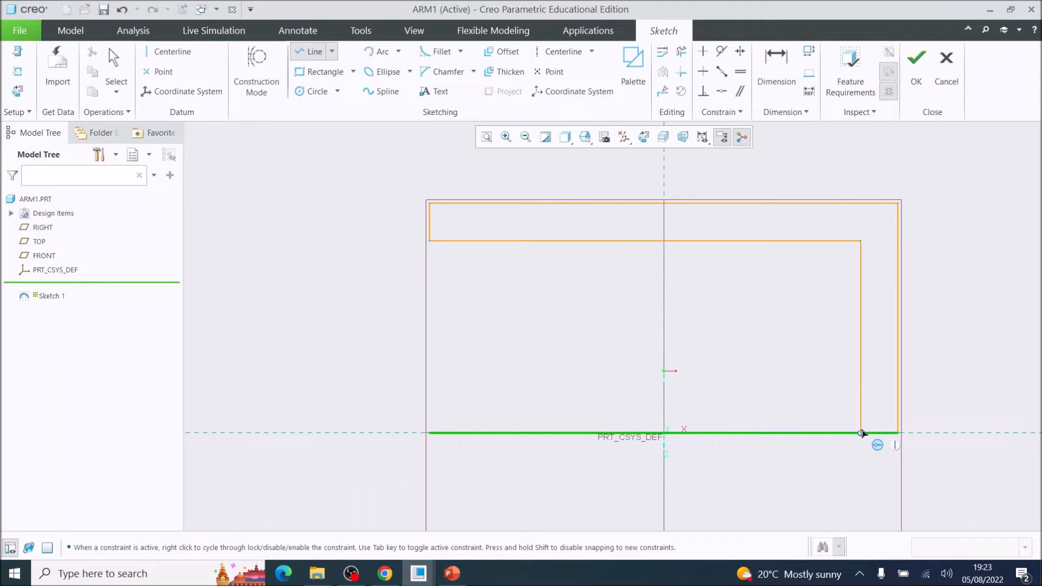
pyautogui.click(862, 433)
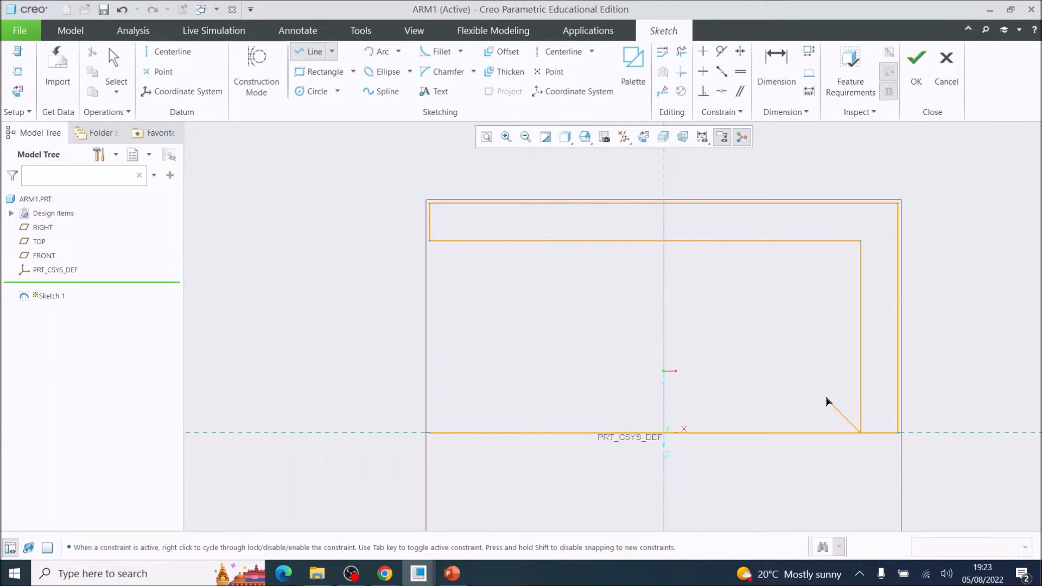
pyautogui.middleClick(821, 395)
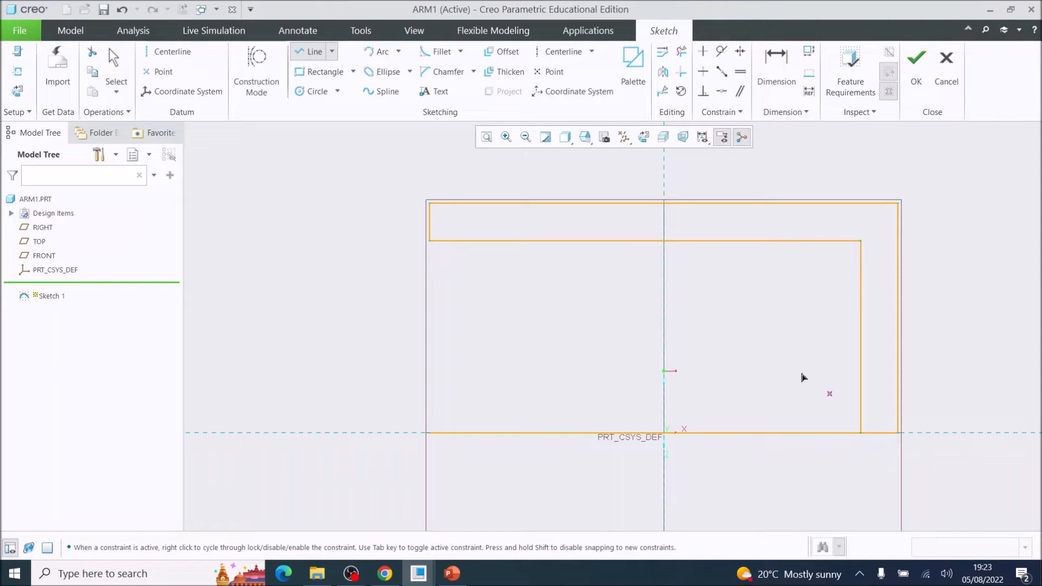
# - Trim away the whole base line, including the short segment between the two right vertical lines
pyautogui.click(682, 52)
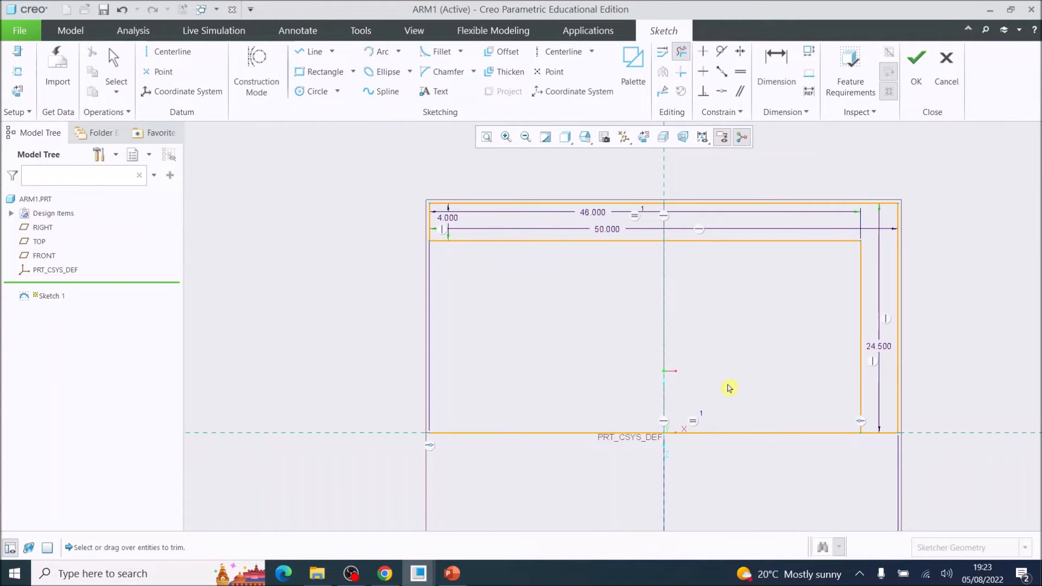
pyautogui.click(740, 437)
pyautogui.click(604, 435)
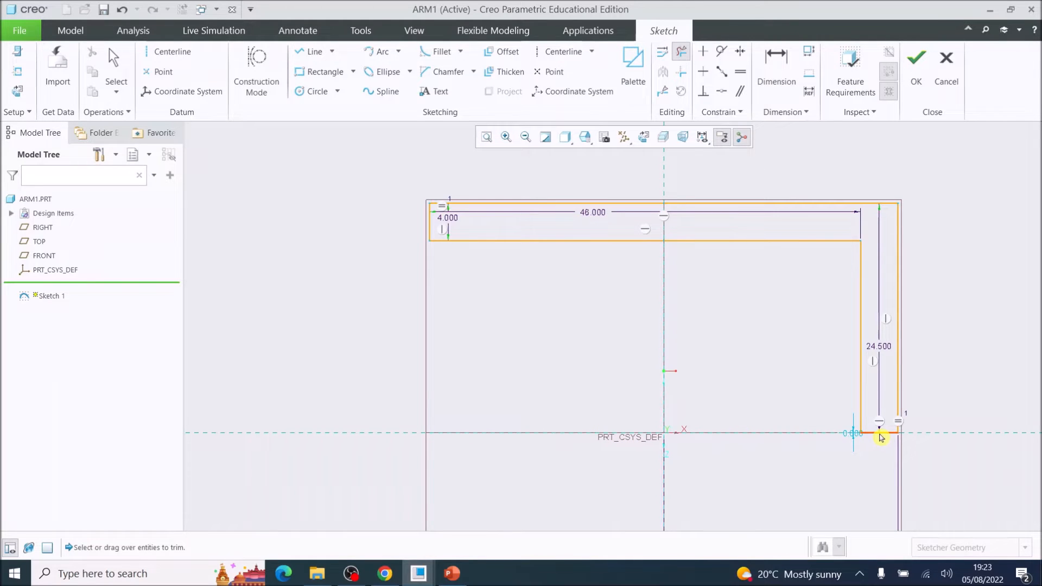
pyautogui.scroll(-5, 881, 437)
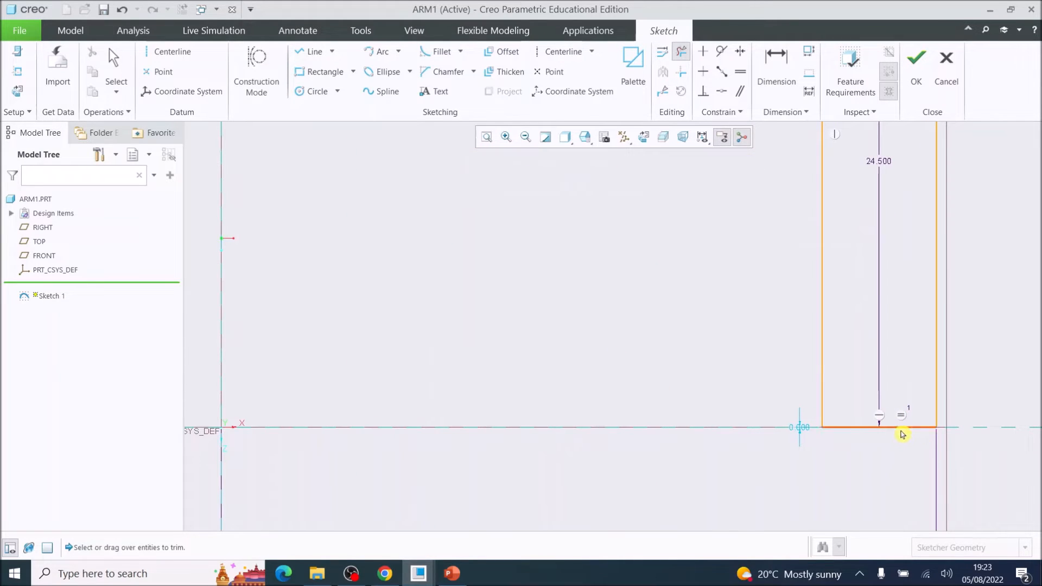
pyautogui.click(902, 432)
pyautogui.scroll(5, 889, 479)
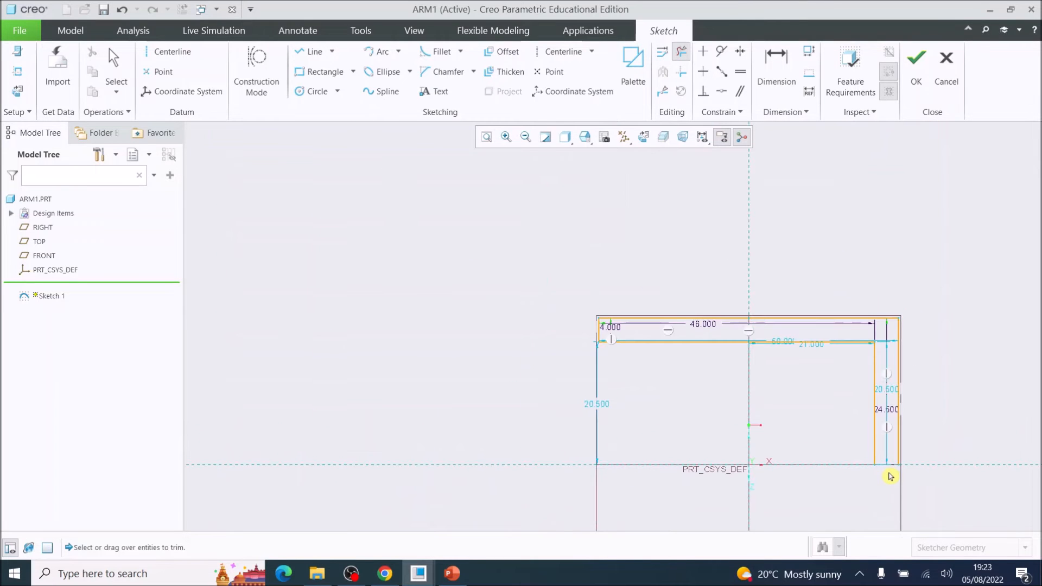
# - Place a horizontal datum centerline along the horizontal reference through the origin
pyautogui.click(170, 56)
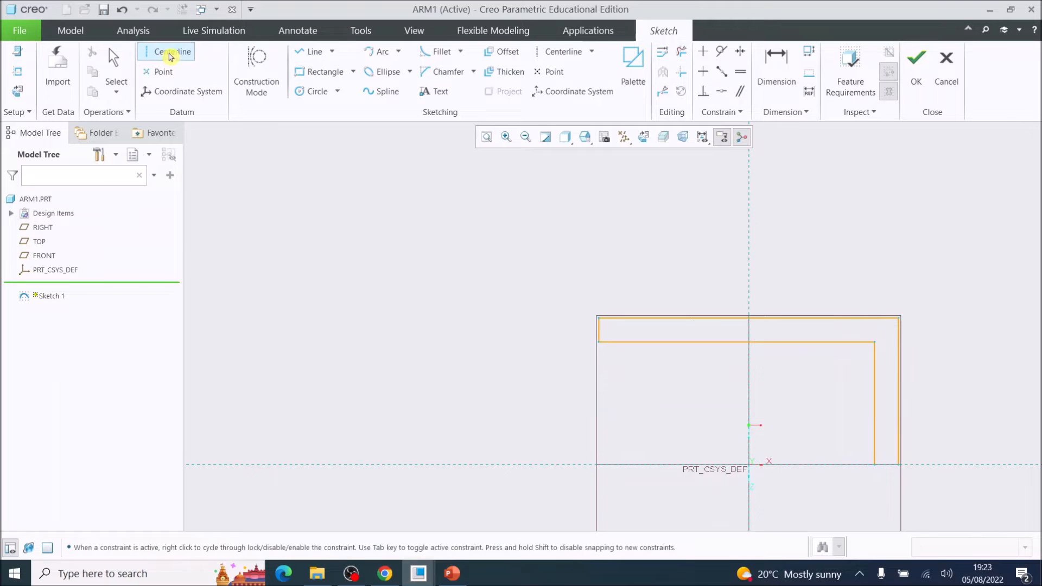
pyautogui.click(346, 465)
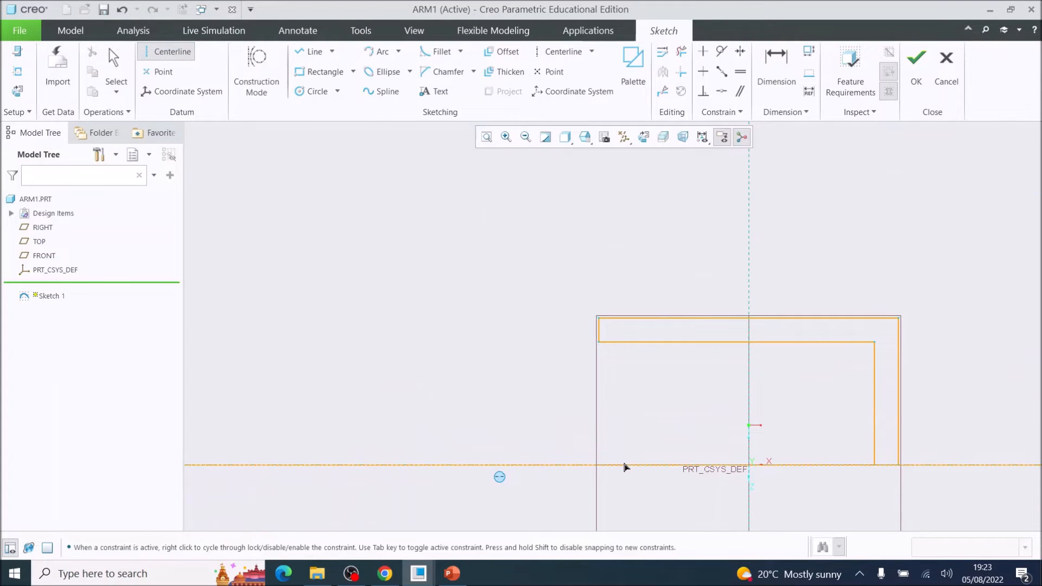
pyautogui.click(624, 465)
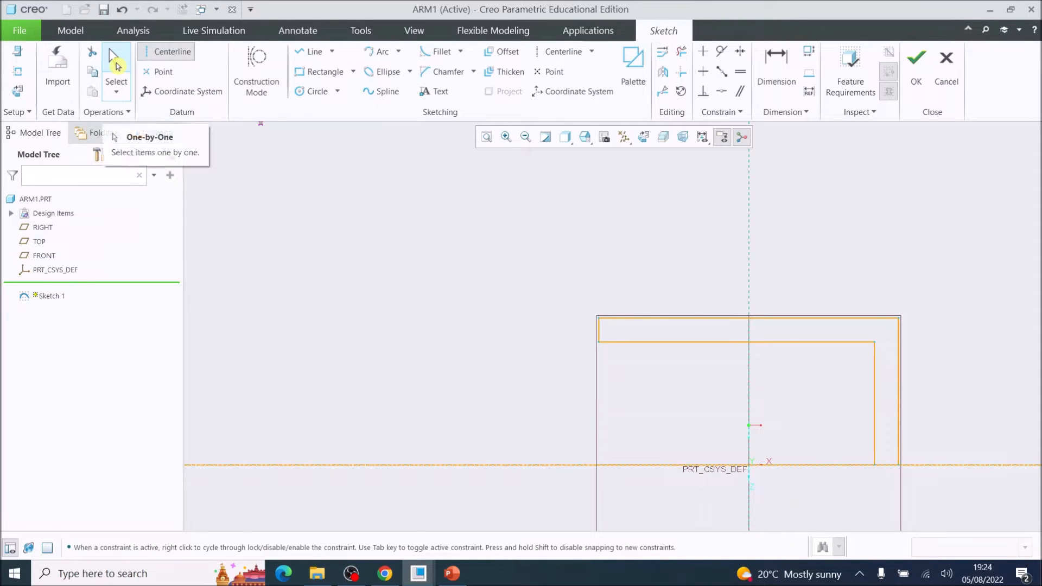
# - Mirror the L-shaped profile about the horizontal centerline to close the U shape, and finish the sketch
pyautogui.click(115, 65)
pyautogui.moveTo(481, 264); pyautogui.dragTo(951, 483)
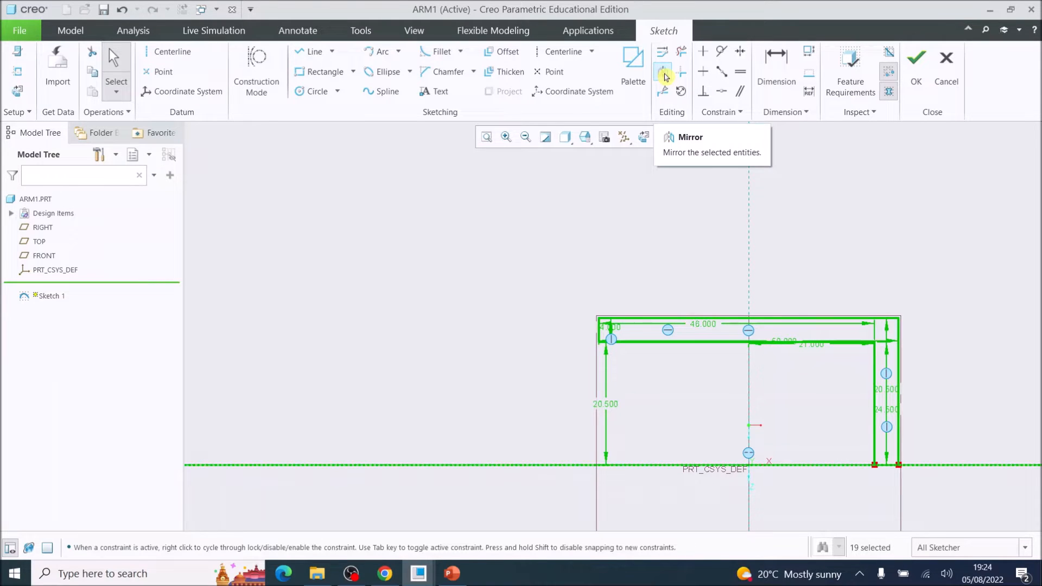
pyautogui.click(663, 74)
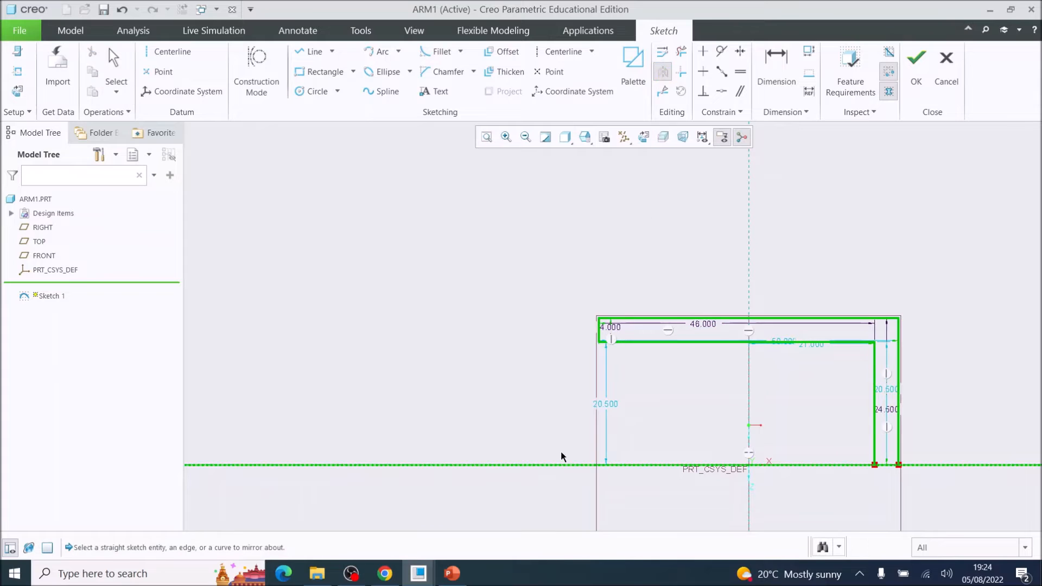
pyautogui.click(559, 465)
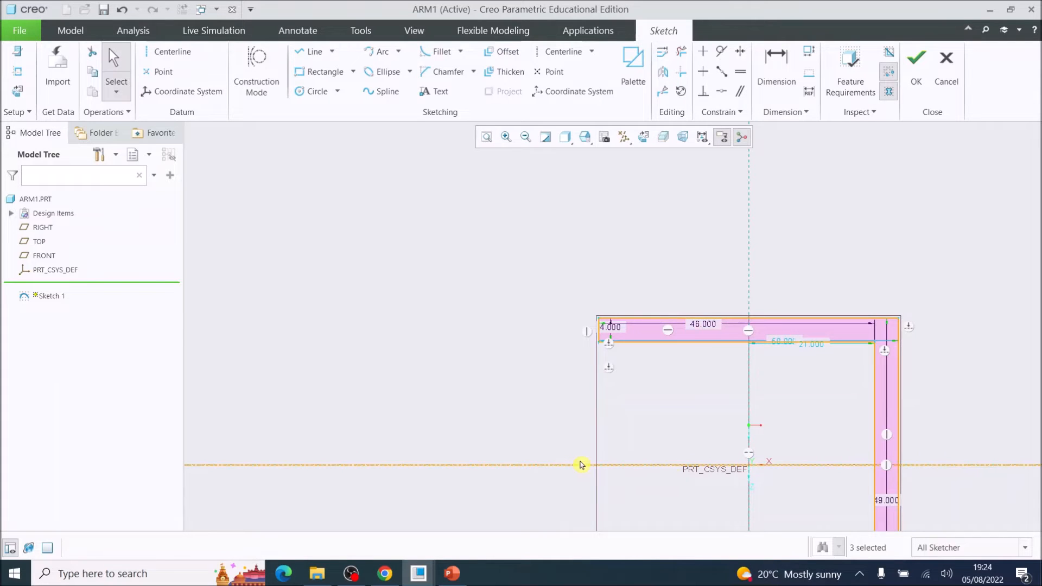
pyautogui.scroll(3, 790, 516)
pyautogui.scroll(-2, 816, 530)
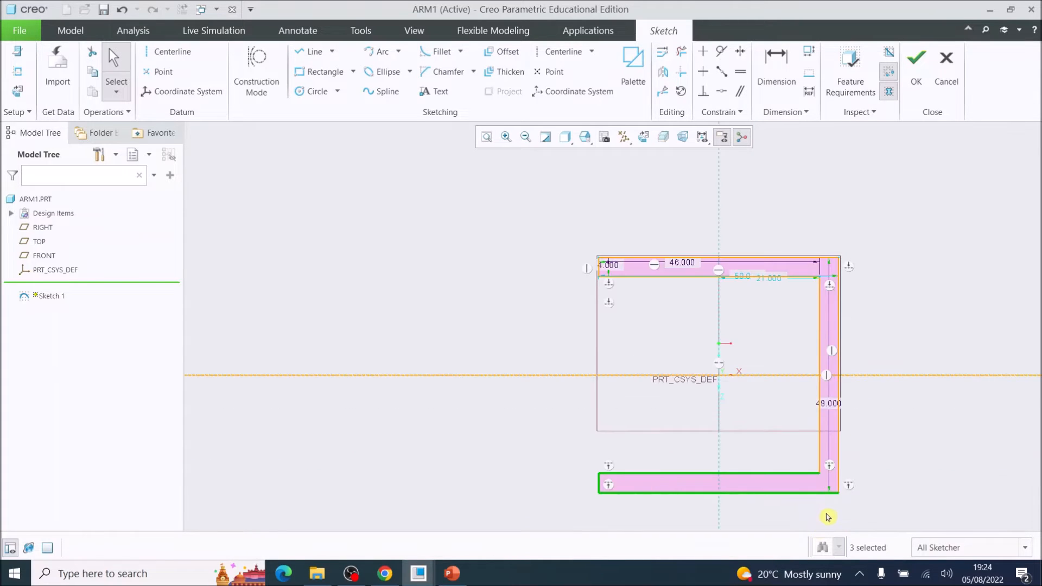
pyautogui.scroll(-2, 827, 517)
pyautogui.scroll(1, 835, 506)
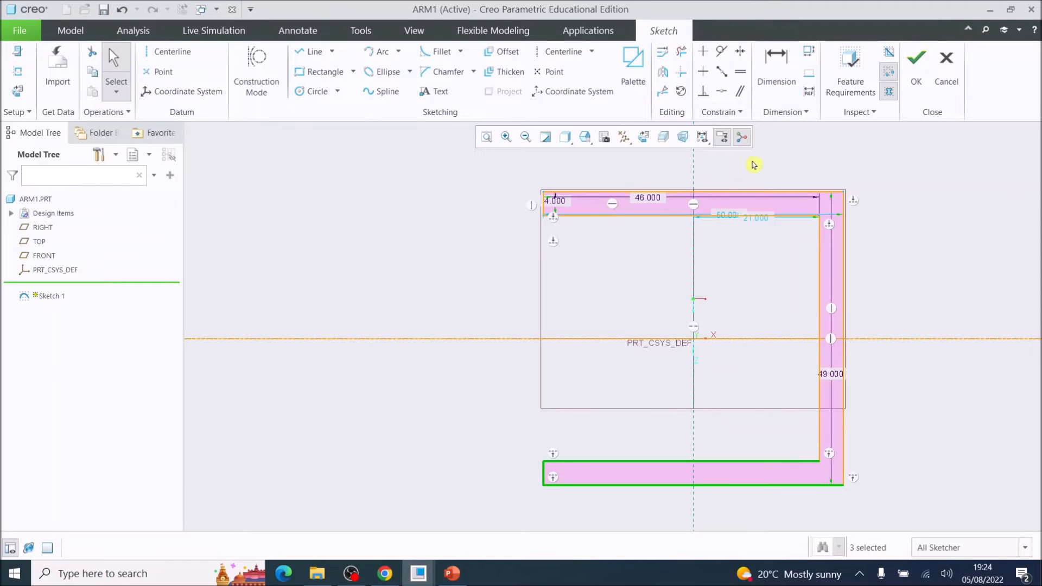
pyautogui.click(916, 69)
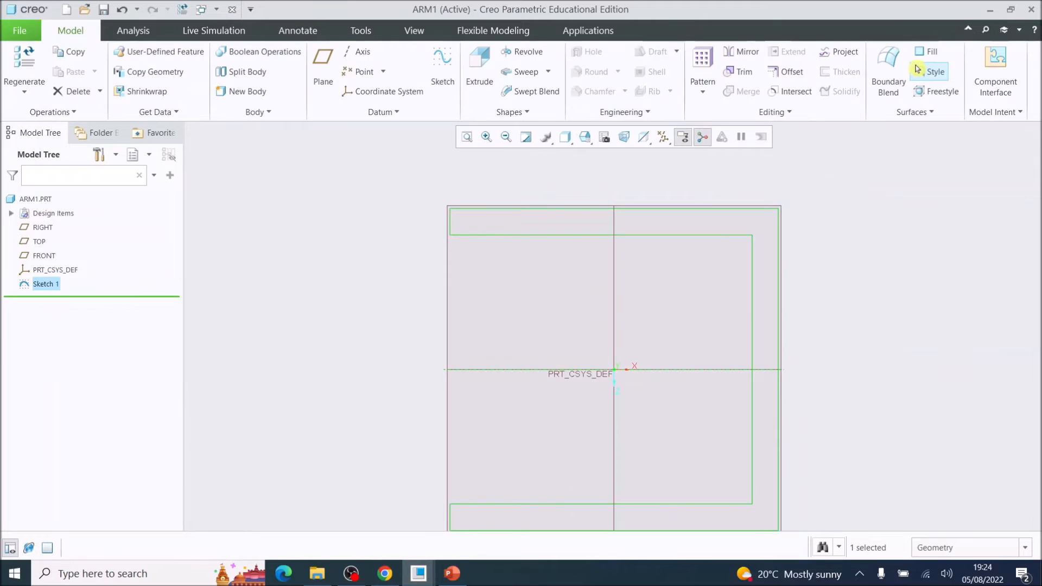
# - Extrude the U-shaped sketch as a solid with a depth of 5, symmetric about the sketching plane
pyautogui.click(479, 69)
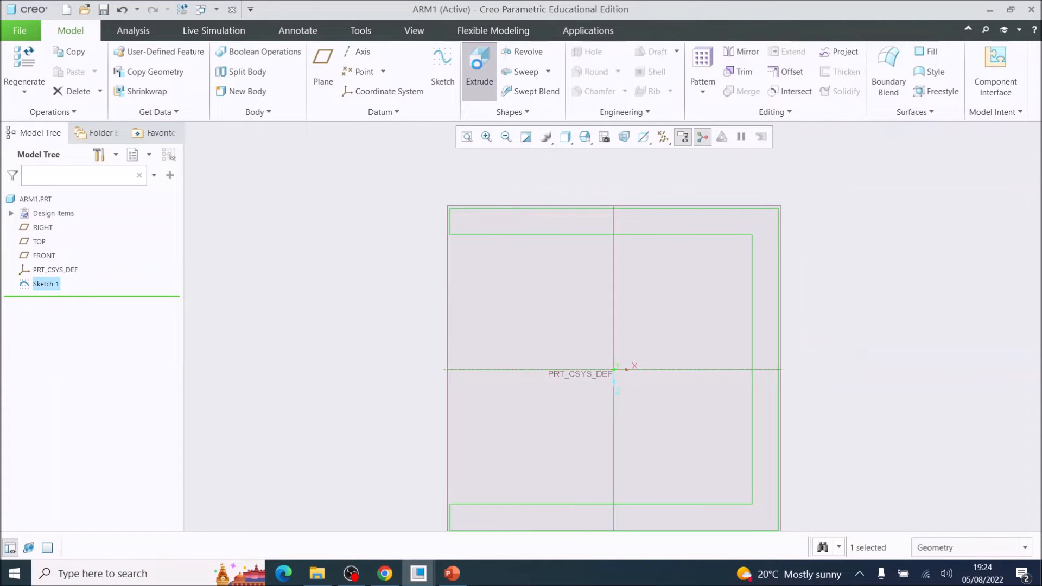
pyautogui.moveTo(691, 358); pyautogui.dragTo(685, 328, button='middle')
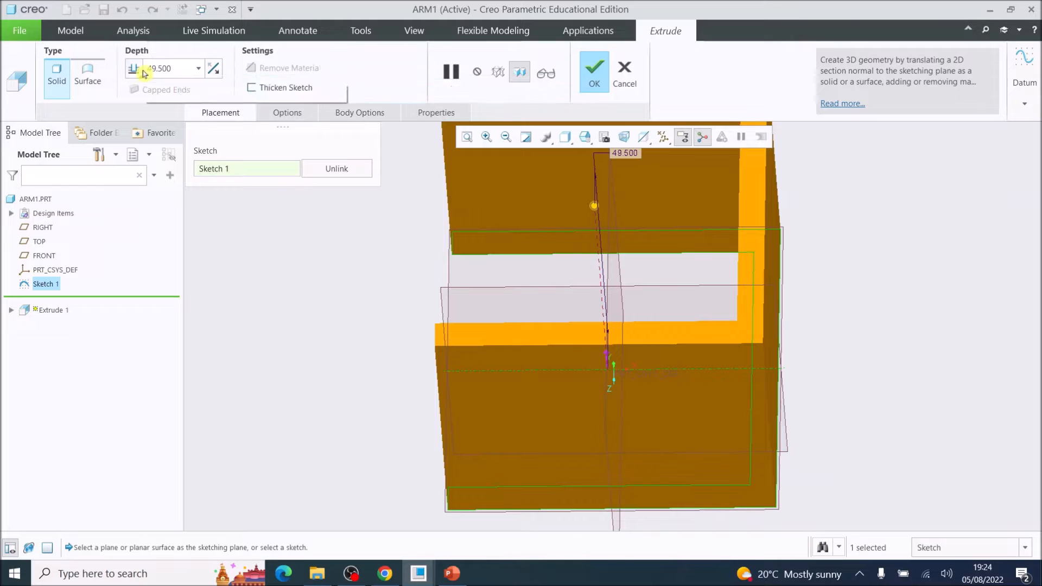
pyautogui.doubleClick(169, 68)
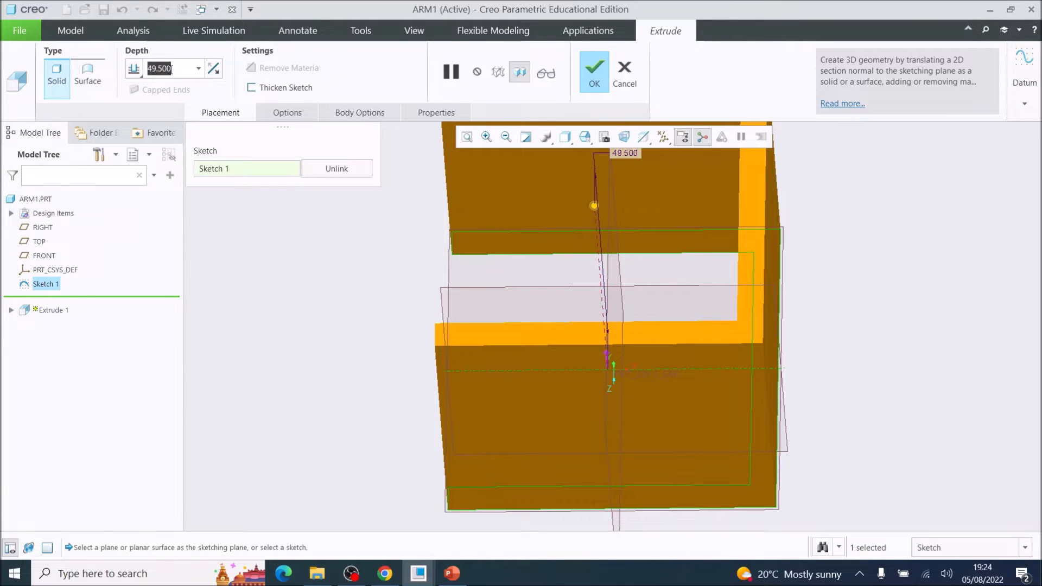
pyautogui.write('5')
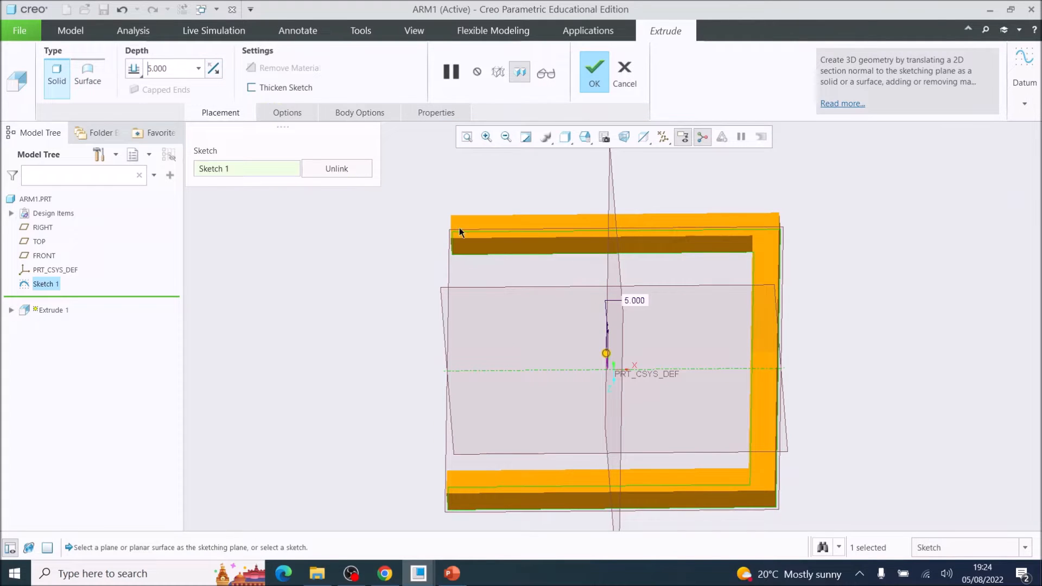
pyautogui.moveTo(568, 318); pyautogui.dragTo(578, 278, button='middle')
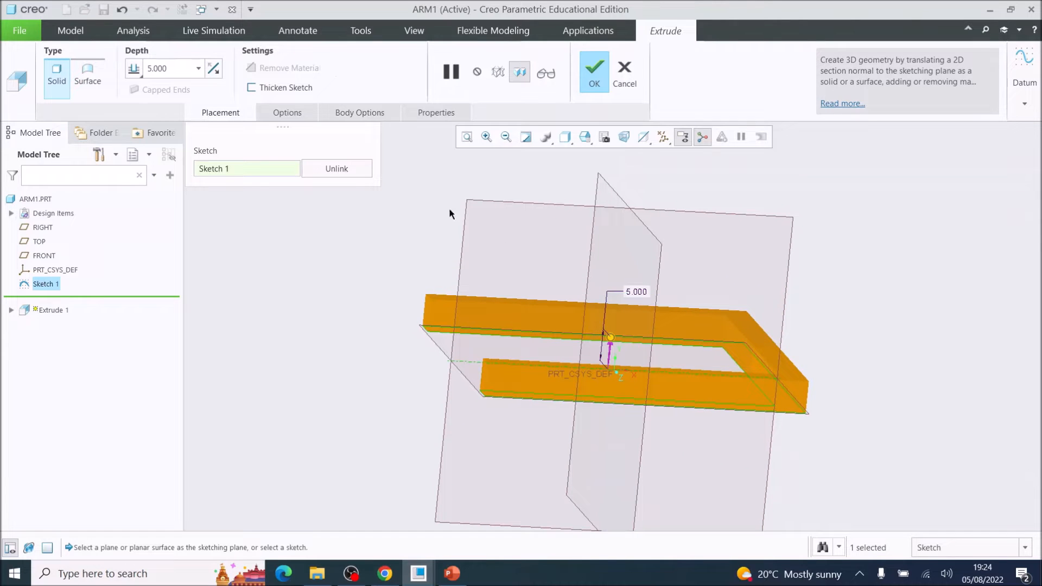
pyautogui.click(135, 70)
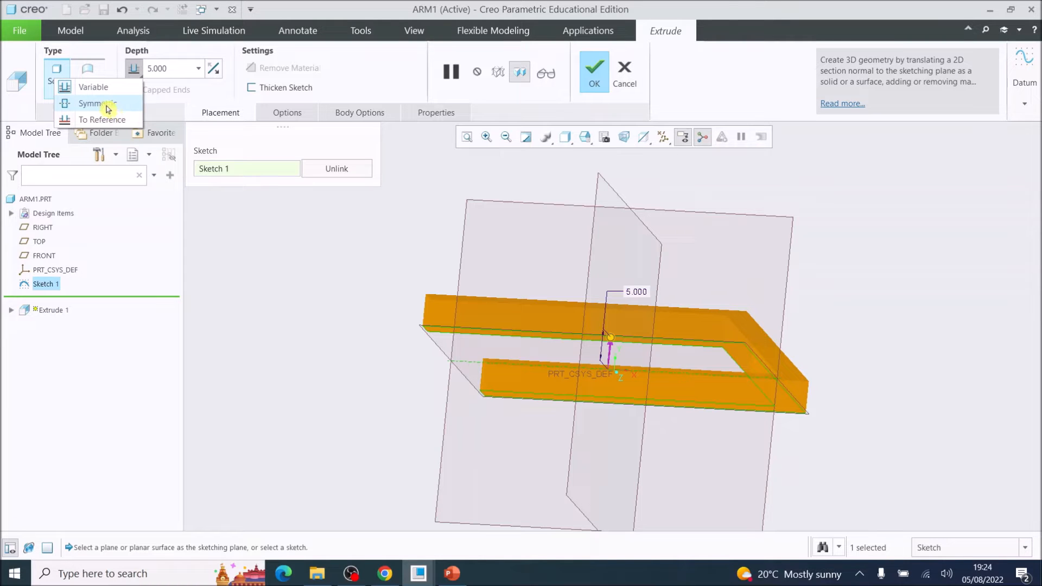
pyautogui.click(108, 109)
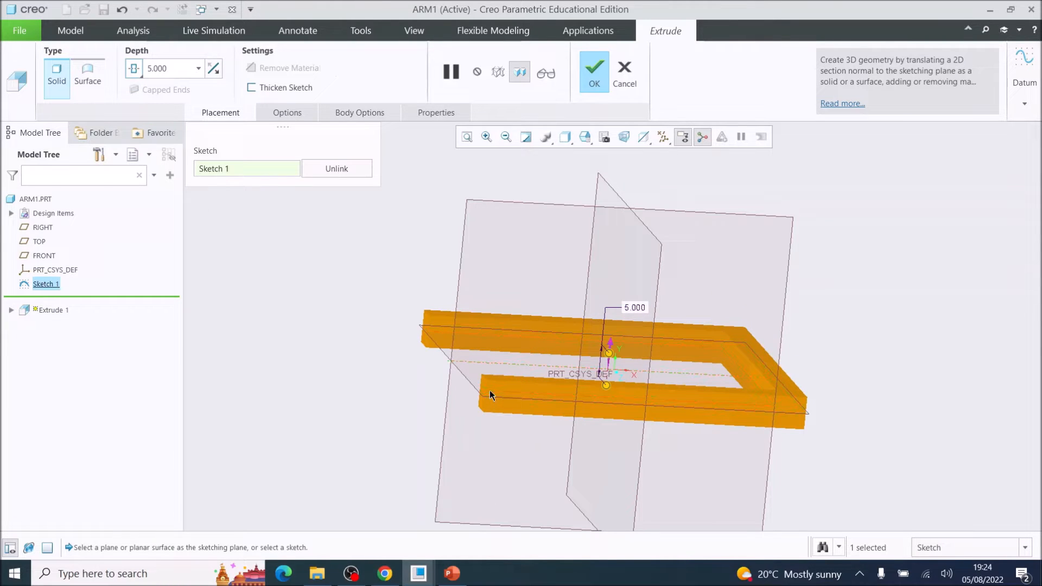
pyautogui.click(596, 77)
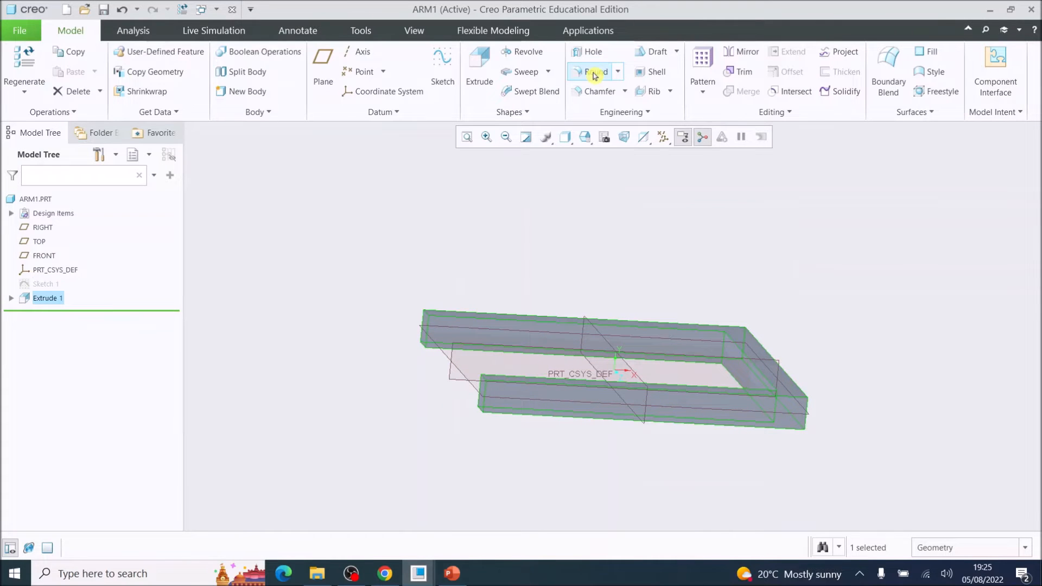
# - Start a new sketch on the outer side face of the front leg of the U-shaped body
pyautogui.moveTo(602, 179); pyautogui.dragTo(635, 242, button='middle')
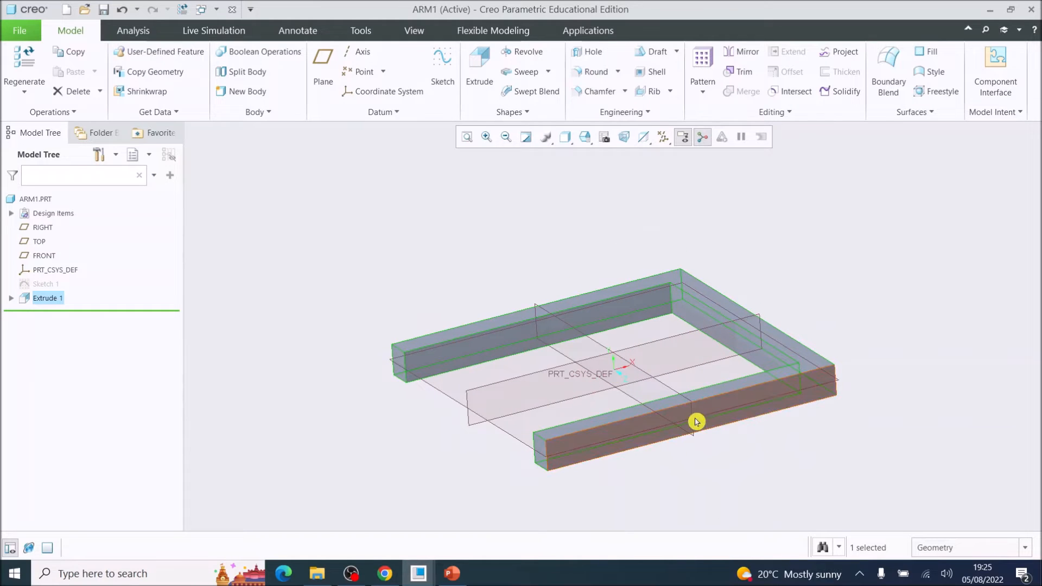
pyautogui.click(638, 451)
pyautogui.scroll(5, 638, 452)
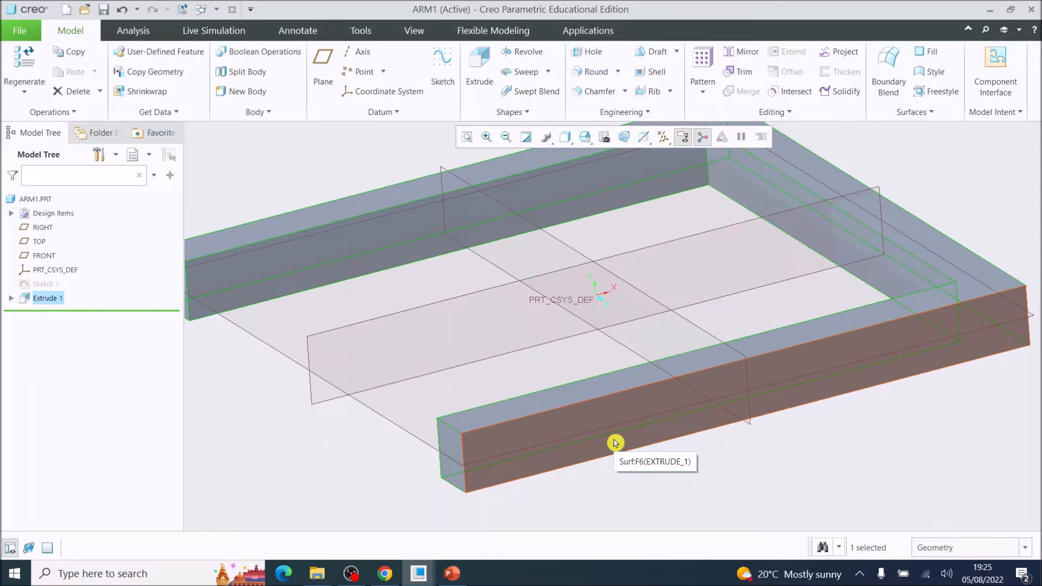
pyautogui.click(616, 443)
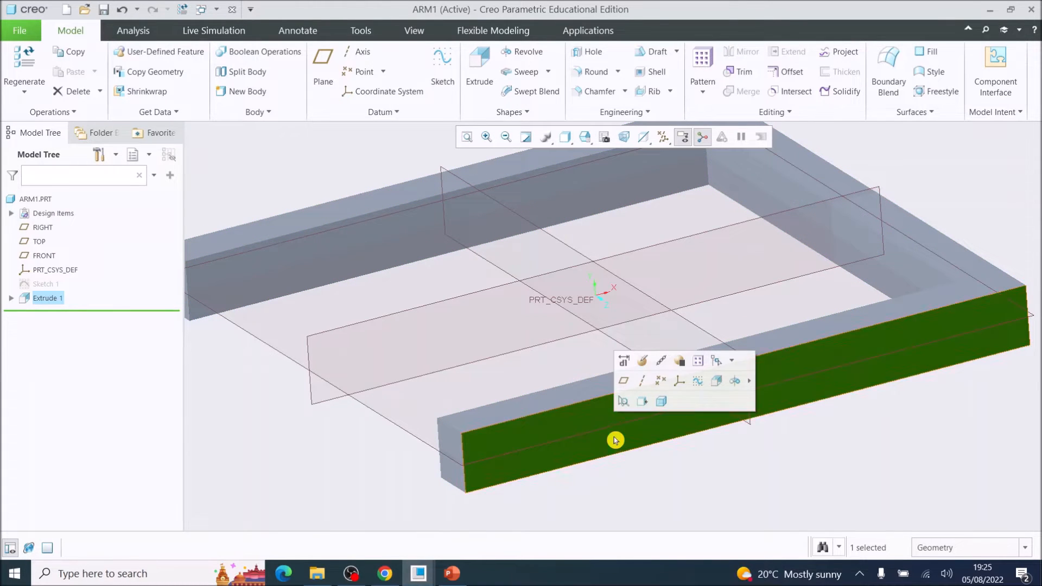
pyautogui.click(442, 68)
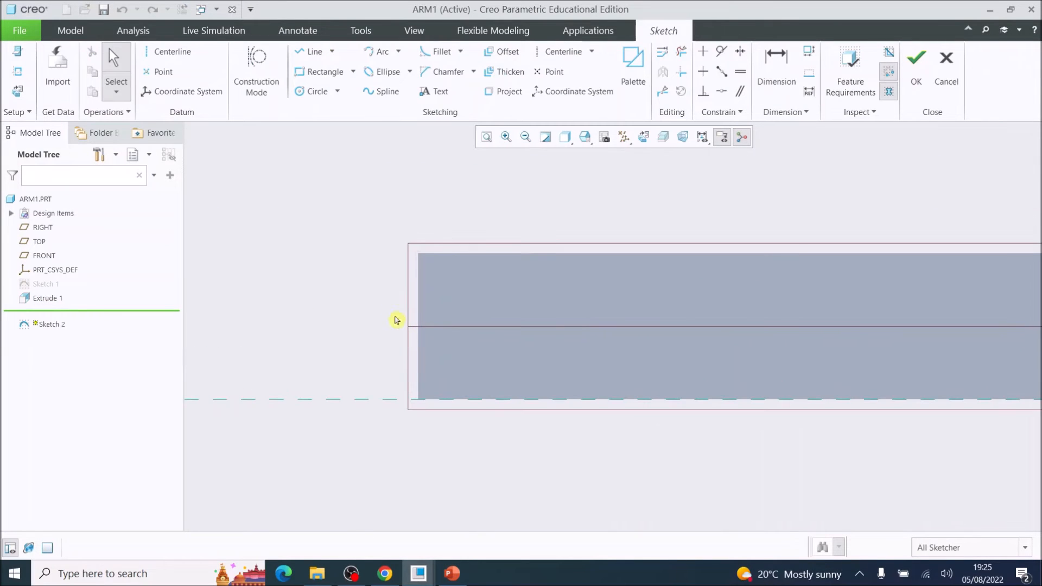
# - Add the leg's free end edge, its upper edge and the horizontal mid-plane as sketch references
pyautogui.click(18, 73)
pyautogui.click(418, 287)
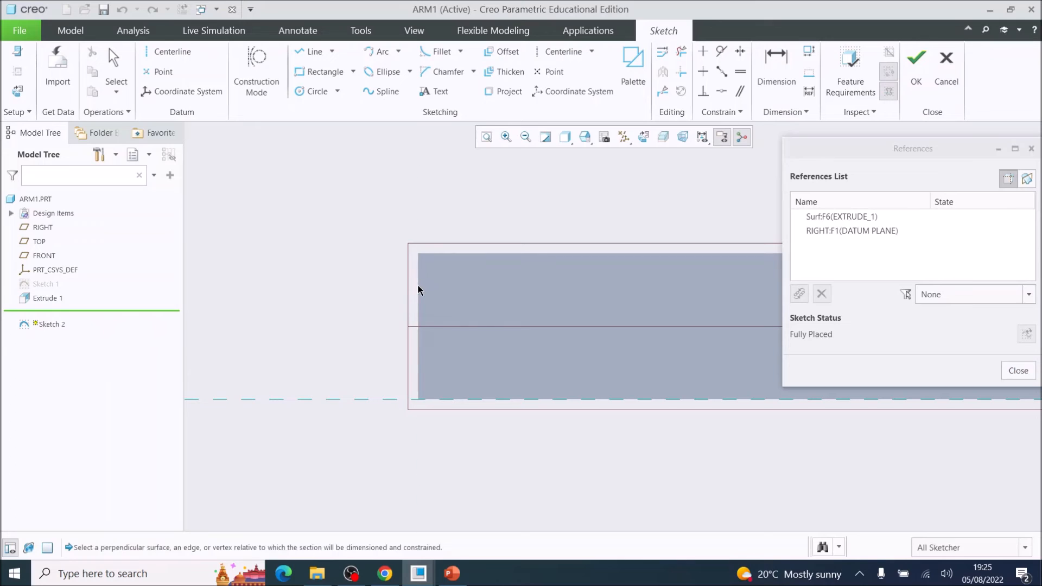
pyautogui.click(452, 254)
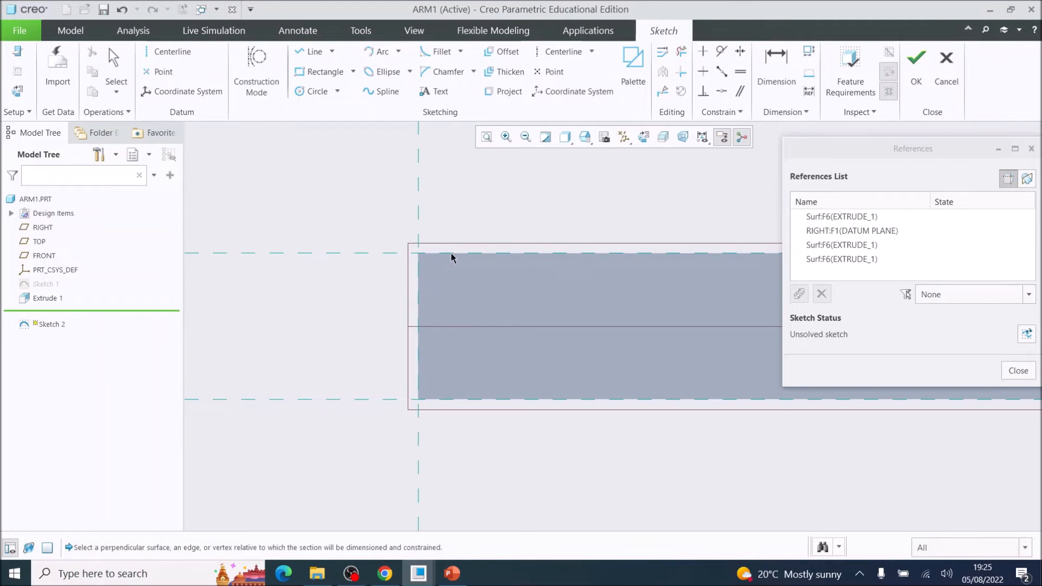
pyautogui.click(477, 327)
pyautogui.click(1021, 374)
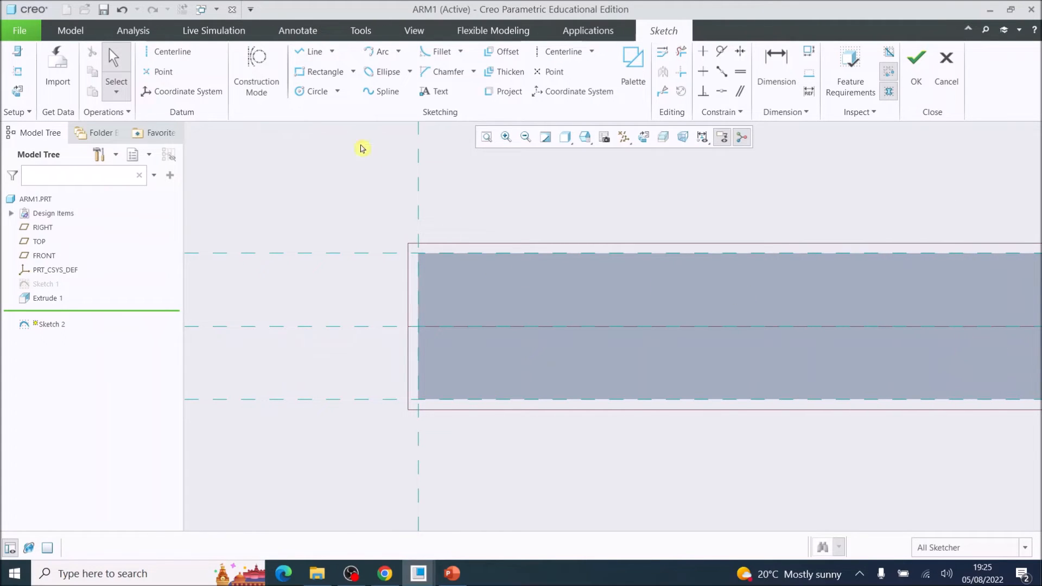
# - Sketch a circle centered on the leg's upper end corner and reaching its lower corner, and finish the sketch
pyautogui.click(337, 92)
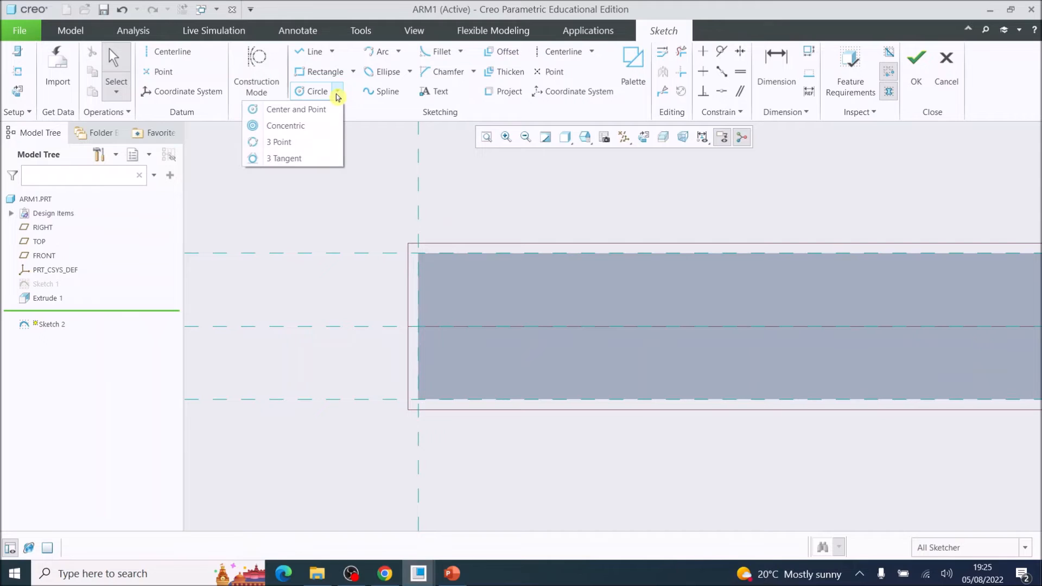
pyautogui.click(307, 112)
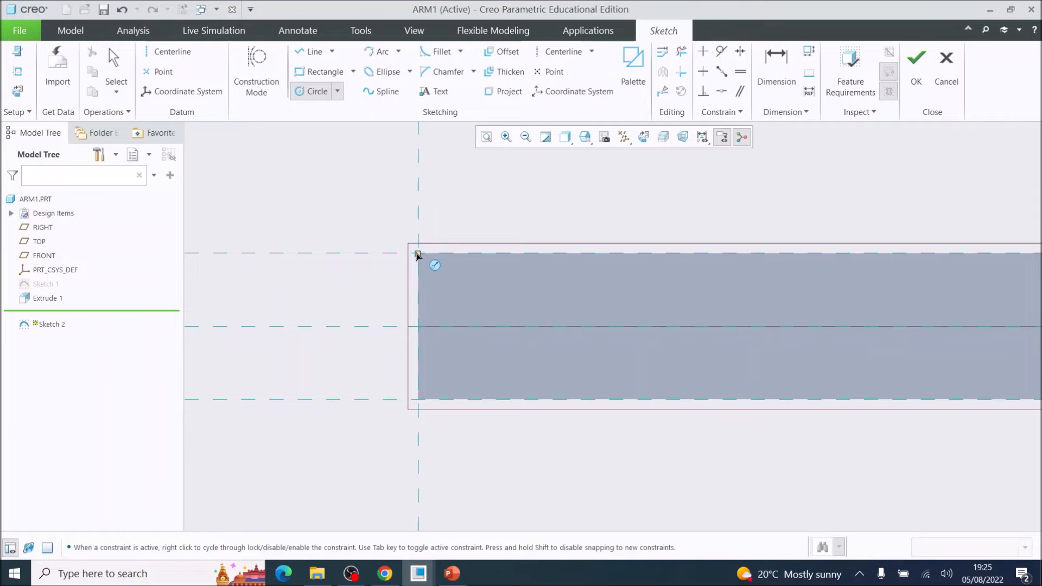
pyautogui.click(418, 253)
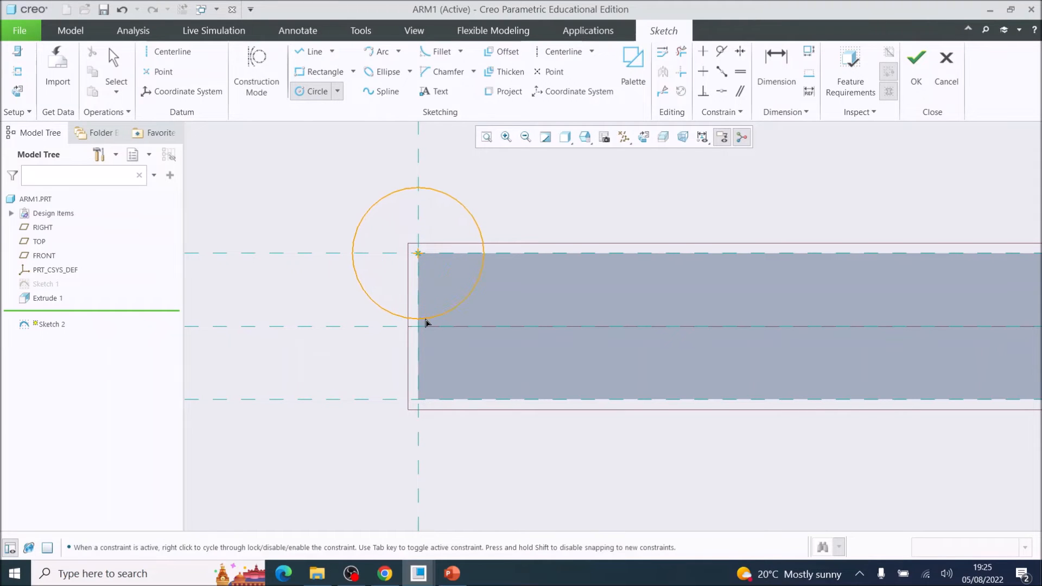
pyautogui.click(418, 399)
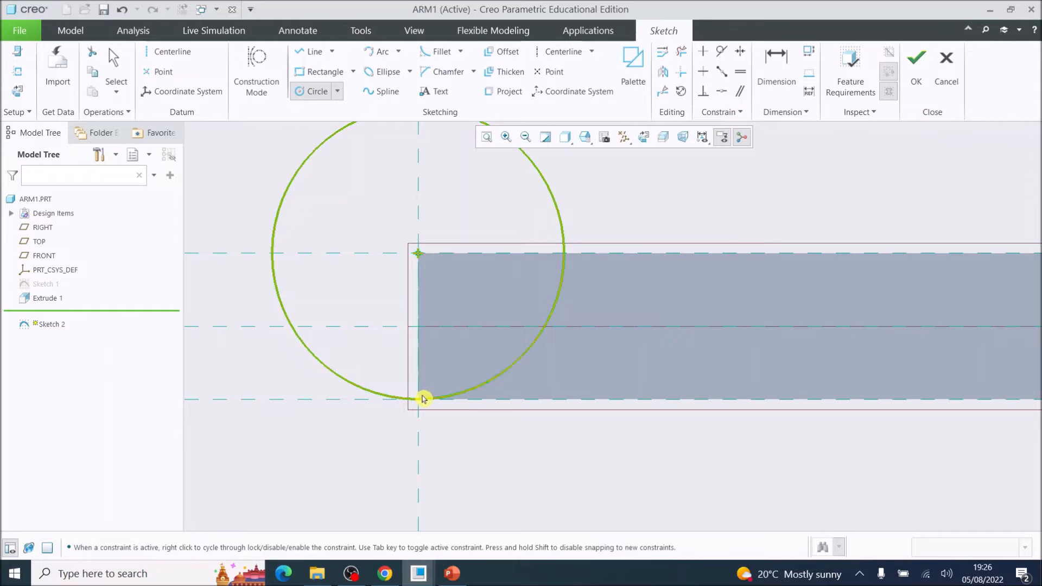
pyautogui.scroll(2, 652, 235)
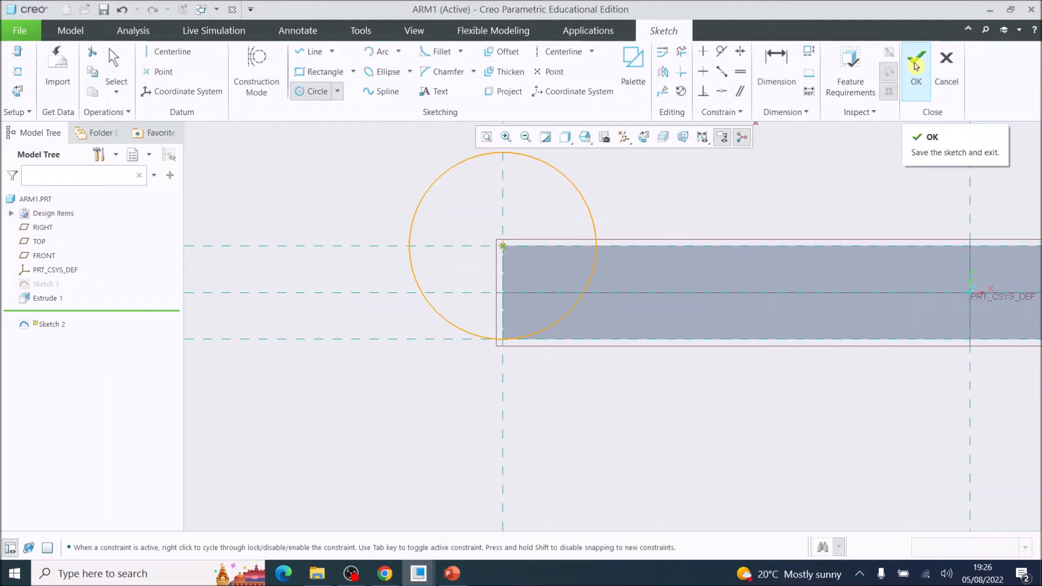
pyautogui.click(916, 65)
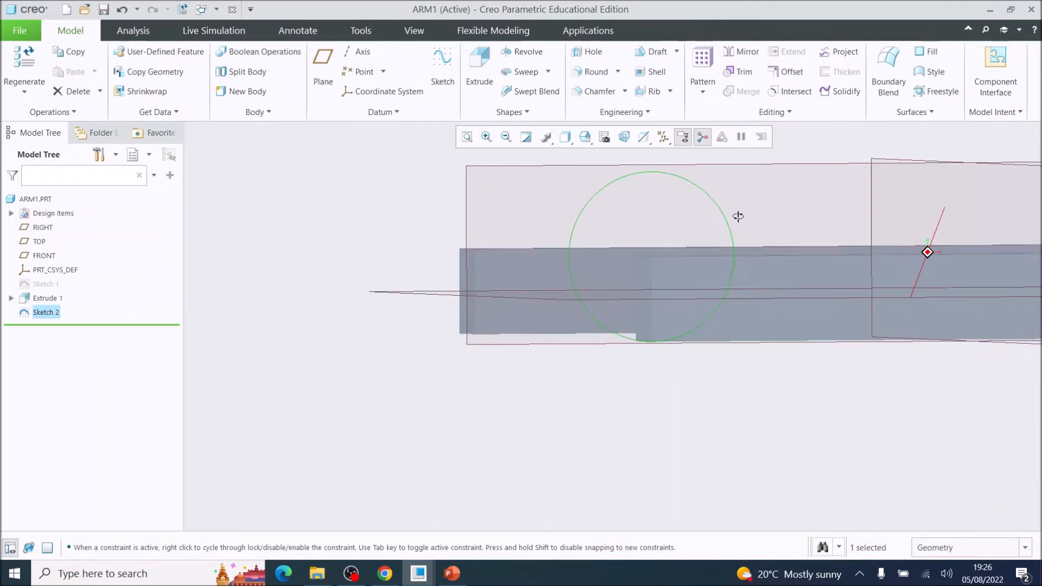
# - Extrude the circle as a solid with a depth of 4, directed inward through the leg
pyautogui.click(480, 62)
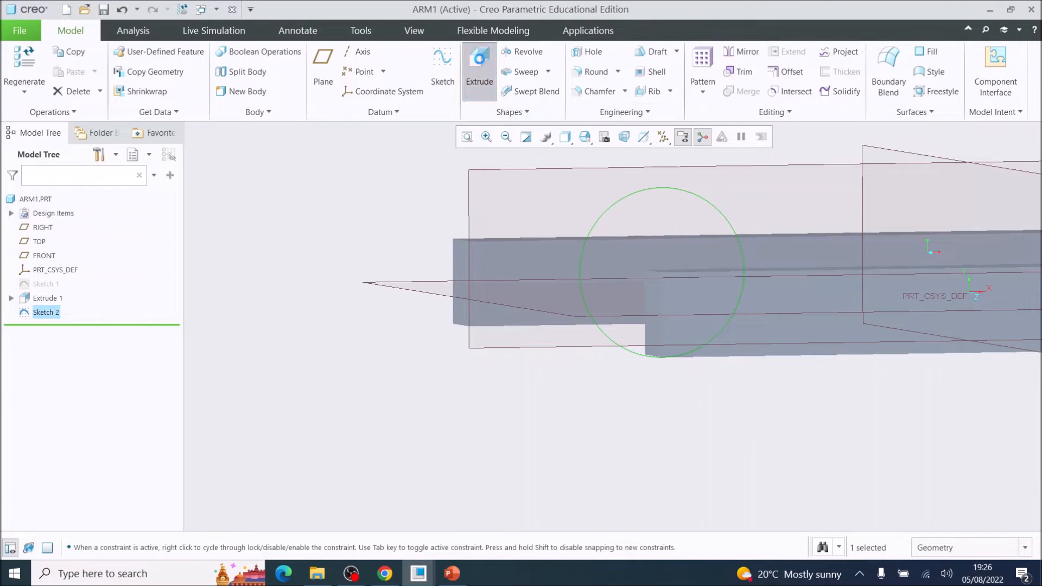
pyautogui.moveTo(704, 285); pyautogui.dragTo(638, 266)
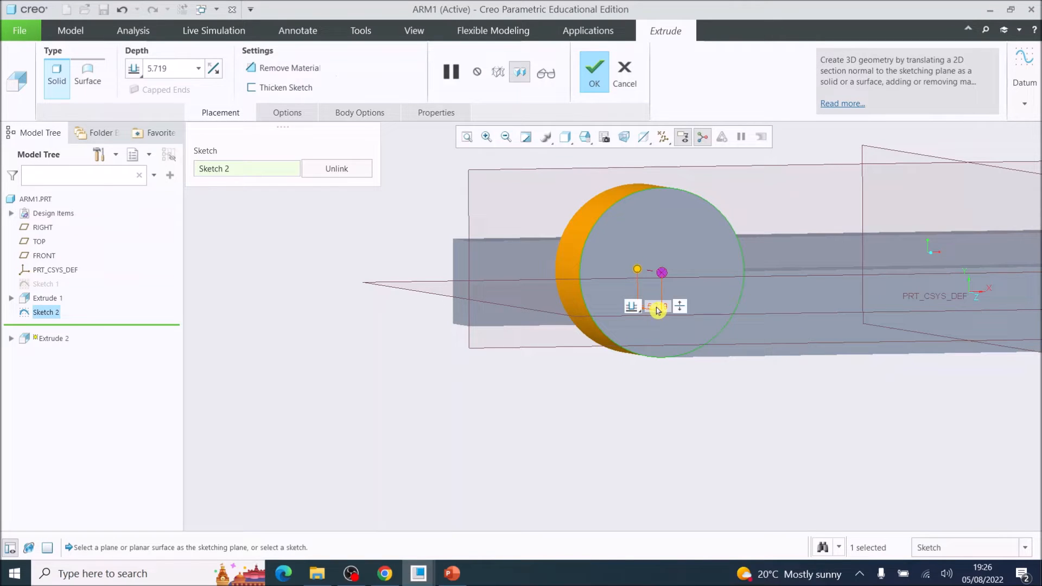
pyautogui.doubleClick(657, 306)
pyautogui.write('4')
pyautogui.press('Return')
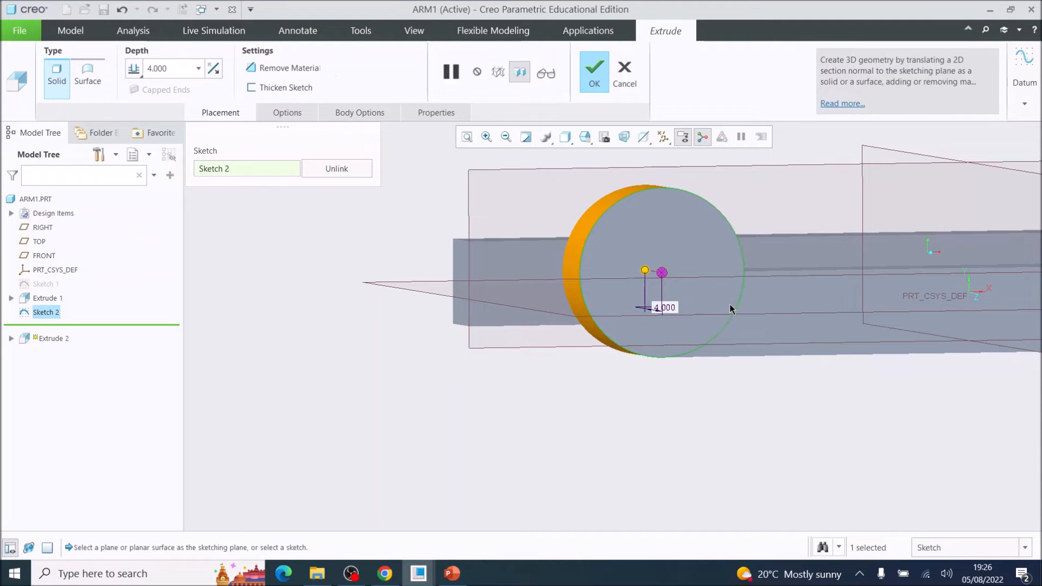
pyautogui.click(596, 74)
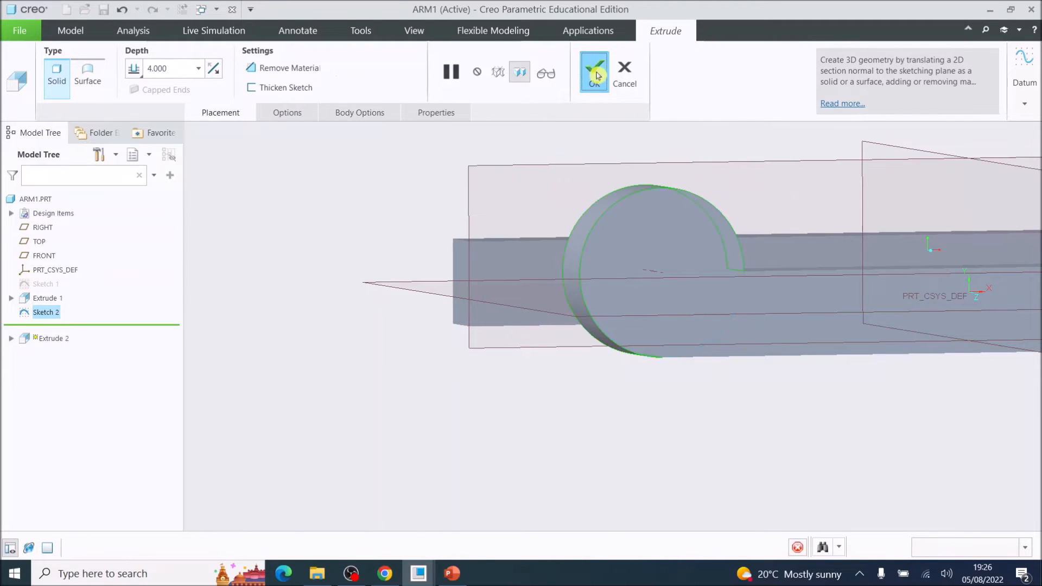
# - Mirror the extruded disc about the FRONT plane onto the opposite leg
pyautogui.scroll(-2, 728, 272)
pyautogui.moveTo(727, 273); pyautogui.dragTo(745, 298, button='middle')
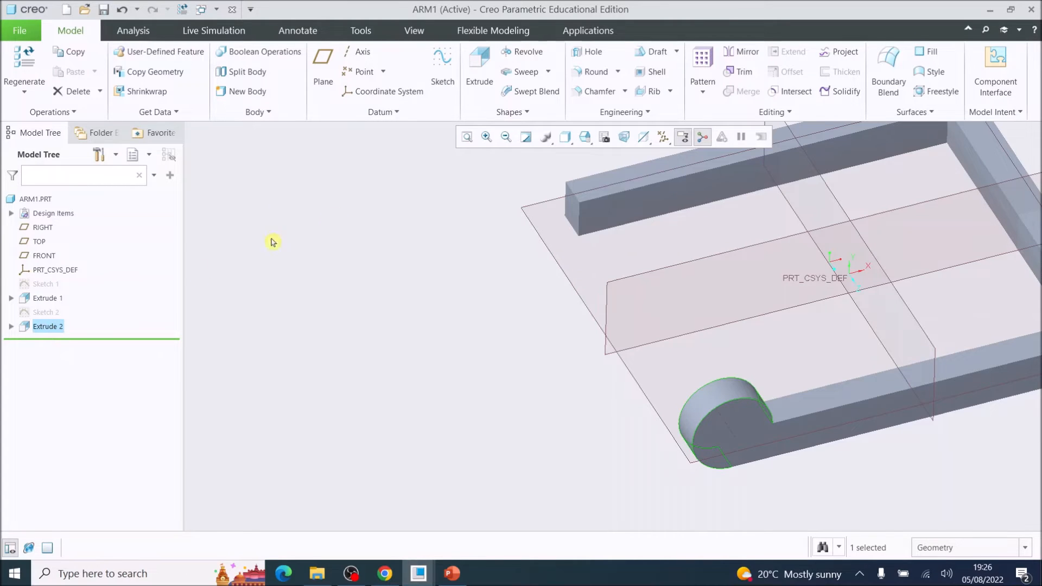
pyautogui.click(733, 54)
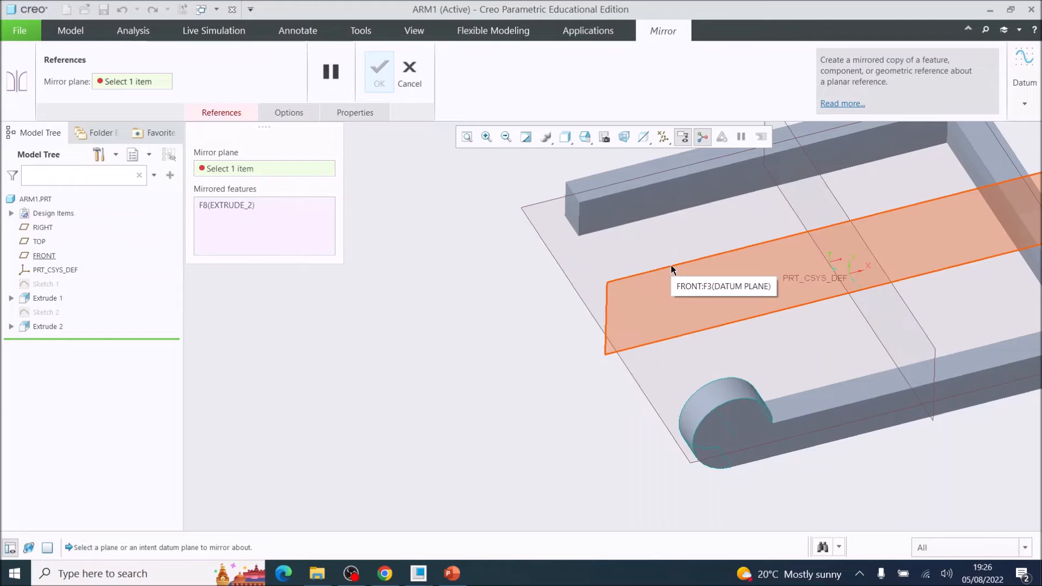
pyautogui.click(670, 265)
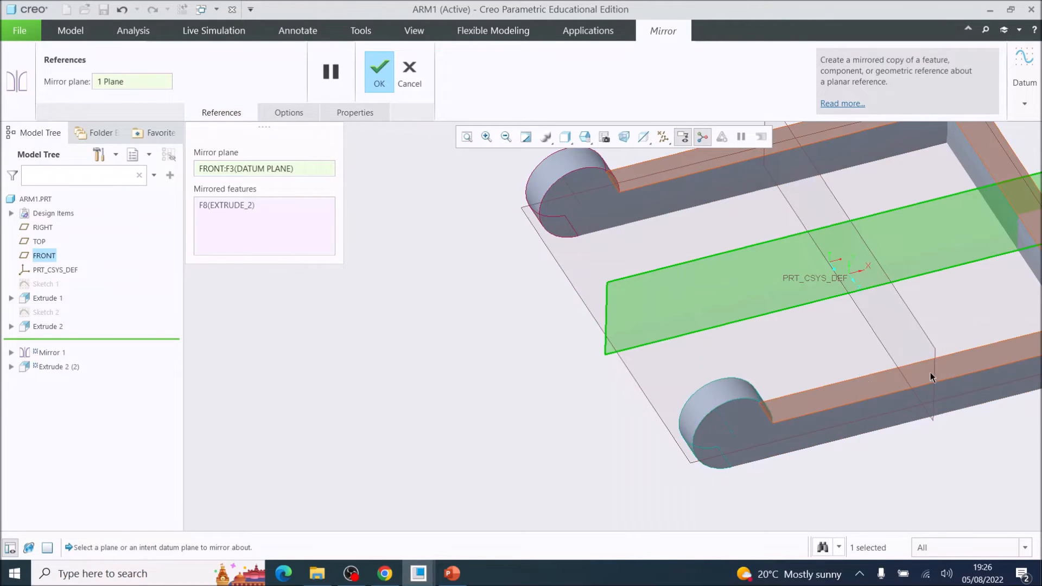
pyautogui.scroll(3, 865, 376)
pyautogui.scroll(-4, 835, 425)
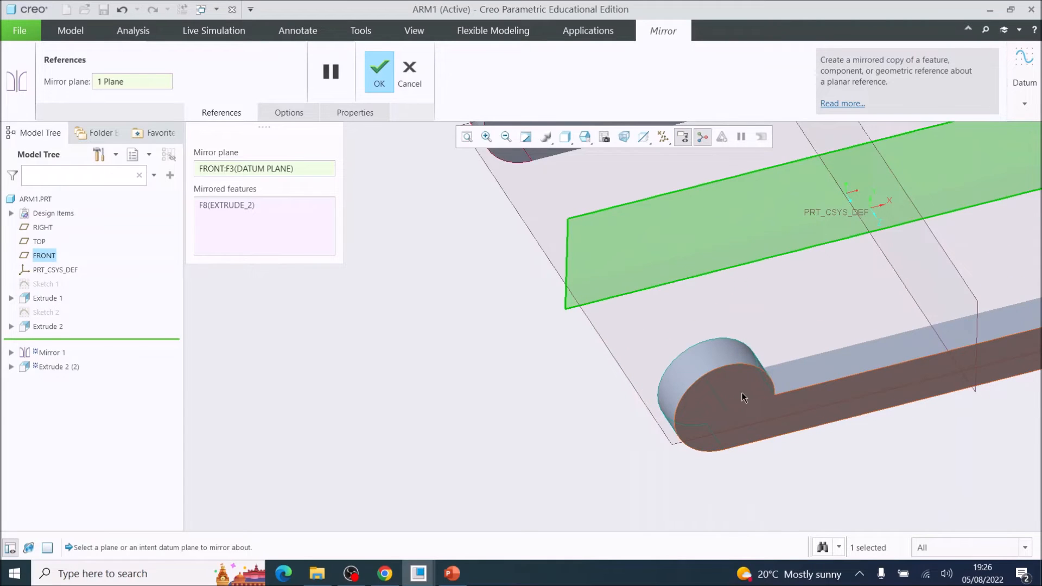
pyautogui.click(724, 386)
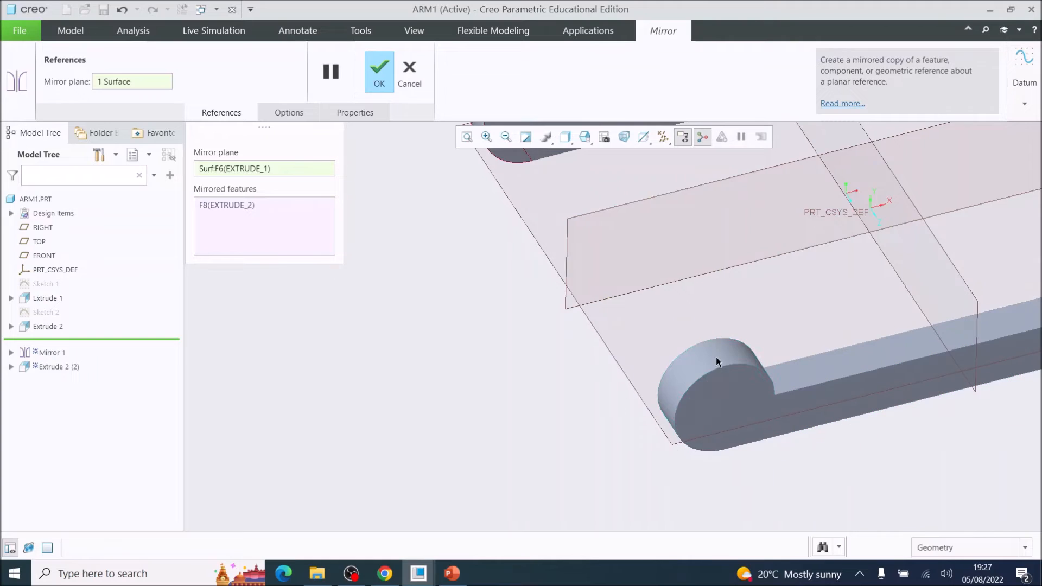
pyautogui.click(688, 193)
pyautogui.click(382, 74)
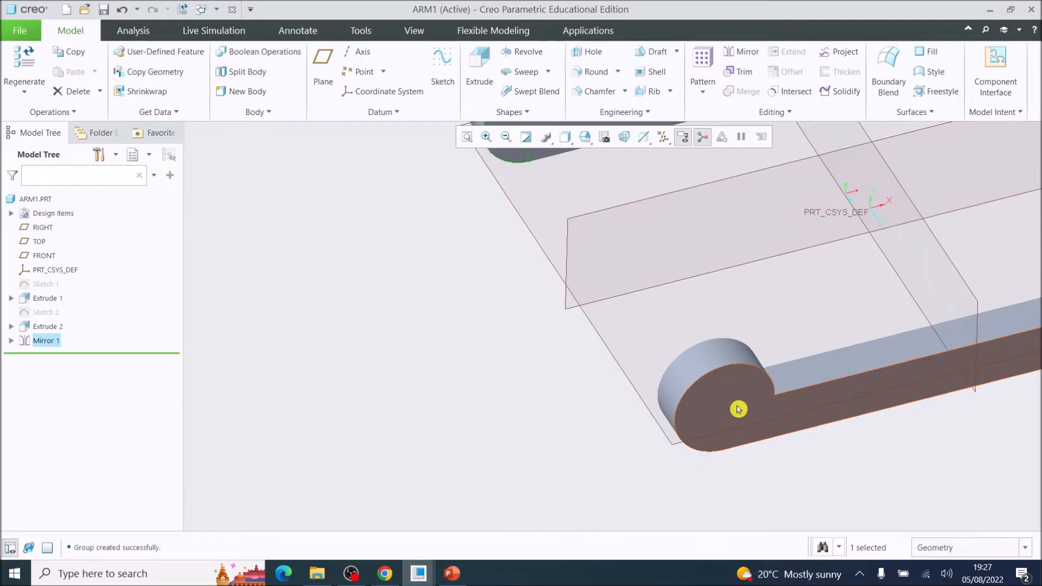
# - On the front leg's outer face, sketch a circle about 4.4 in diameter, concentric with the rounded end
pyautogui.click(738, 409)
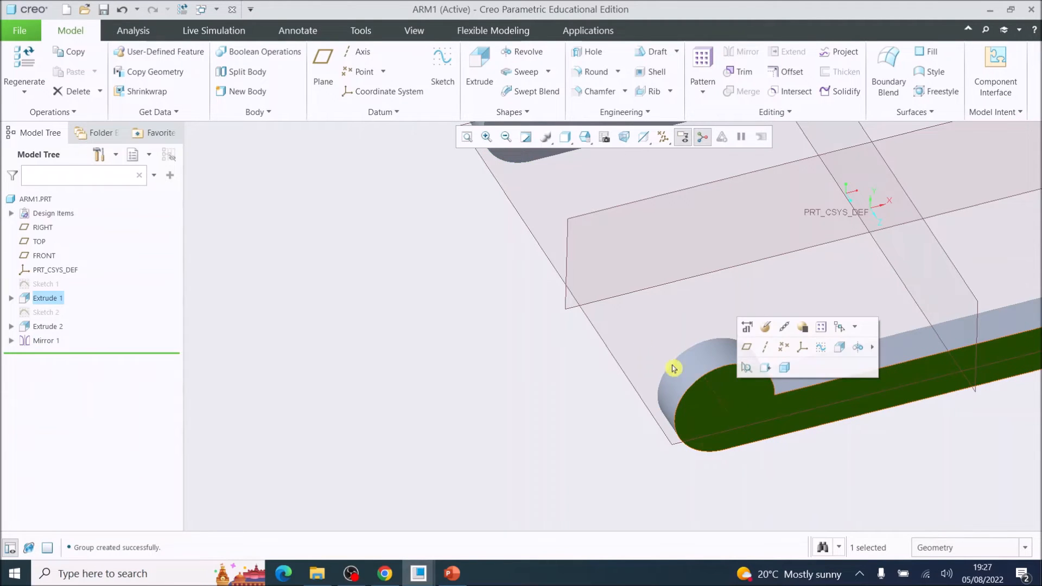
pyautogui.click(450, 73)
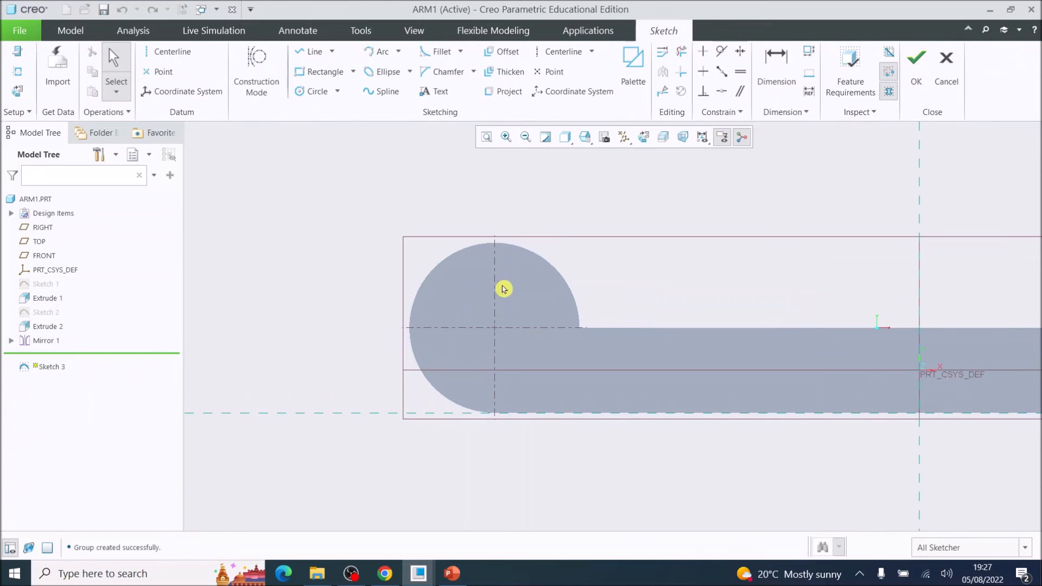
pyautogui.click(308, 91)
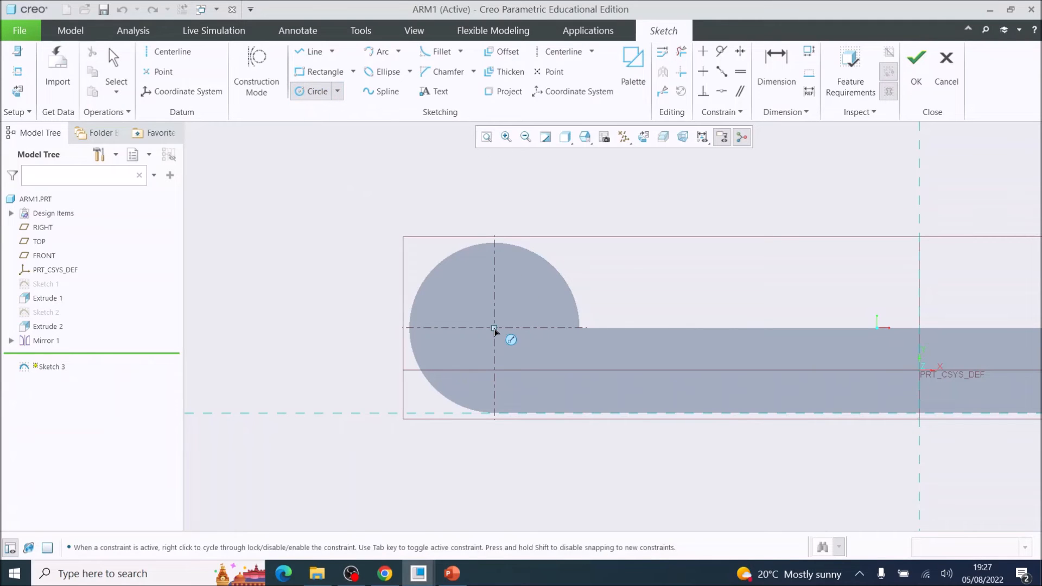
pyautogui.click(494, 329)
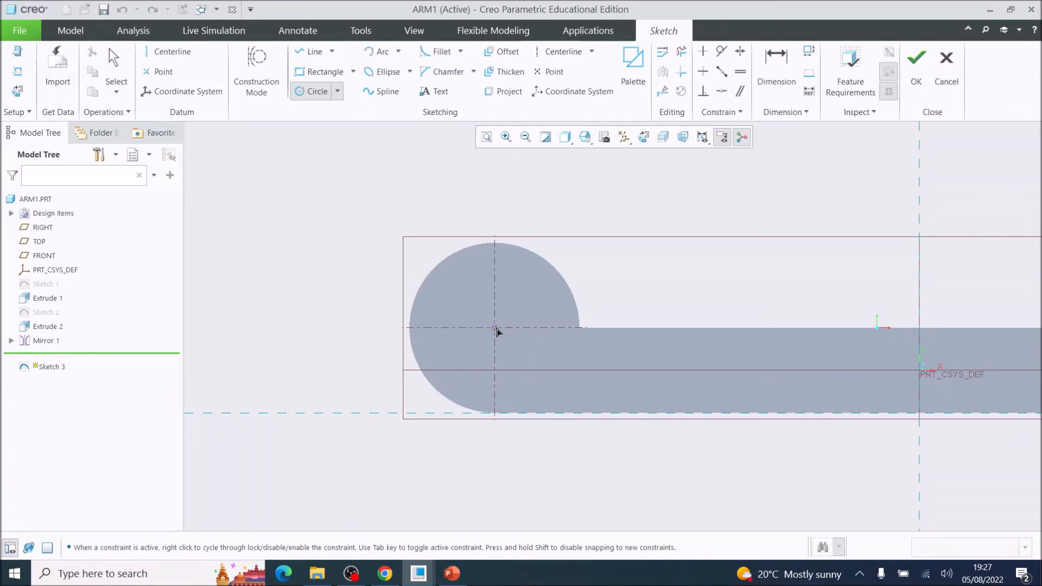
pyautogui.click(532, 334)
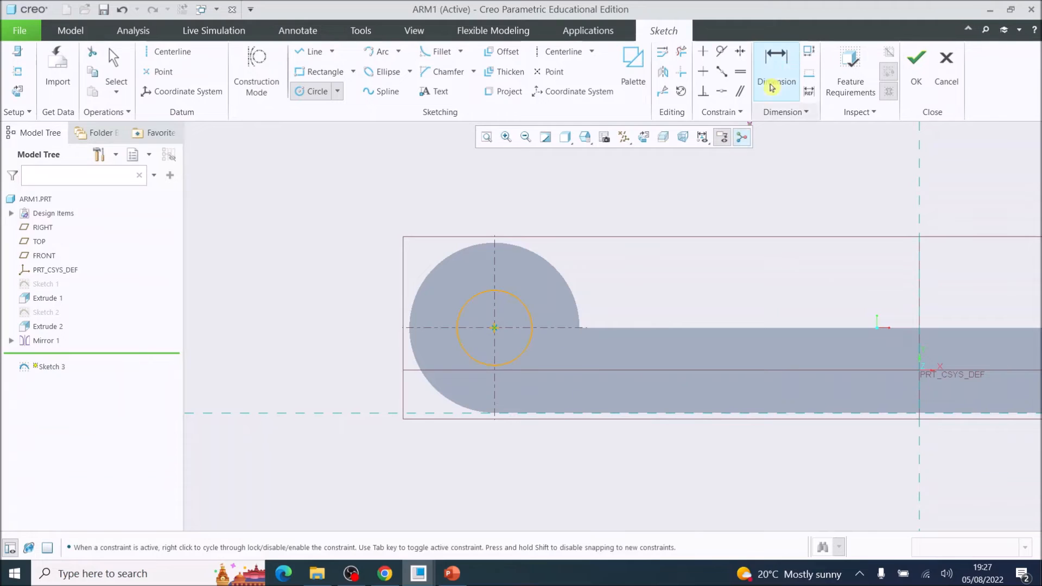
# - Set the small circle's diameter to 4 and finish the sketch
pyautogui.click(781, 58)
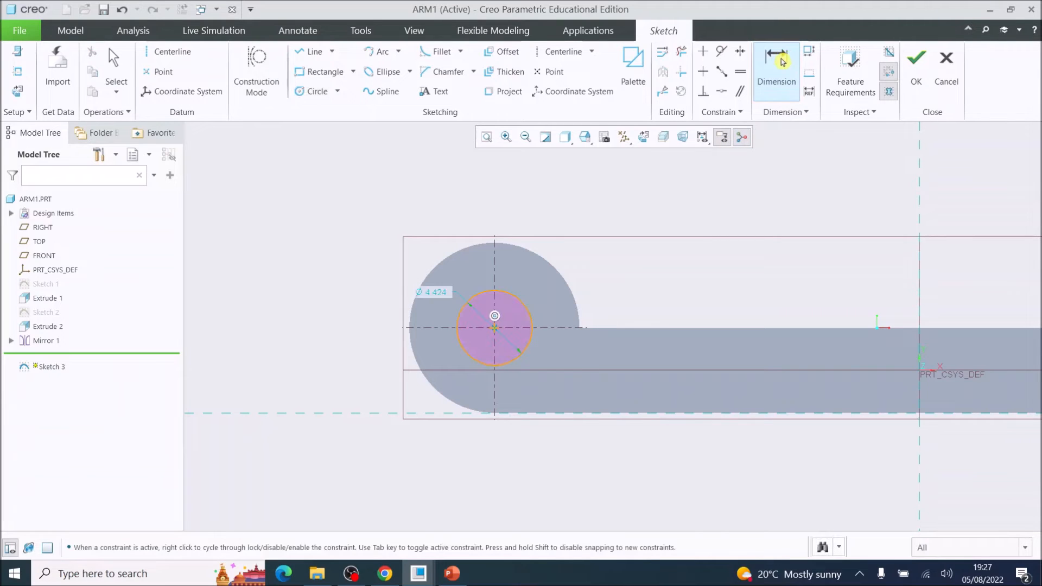
pyautogui.doubleClick(437, 293)
pyautogui.write('4')
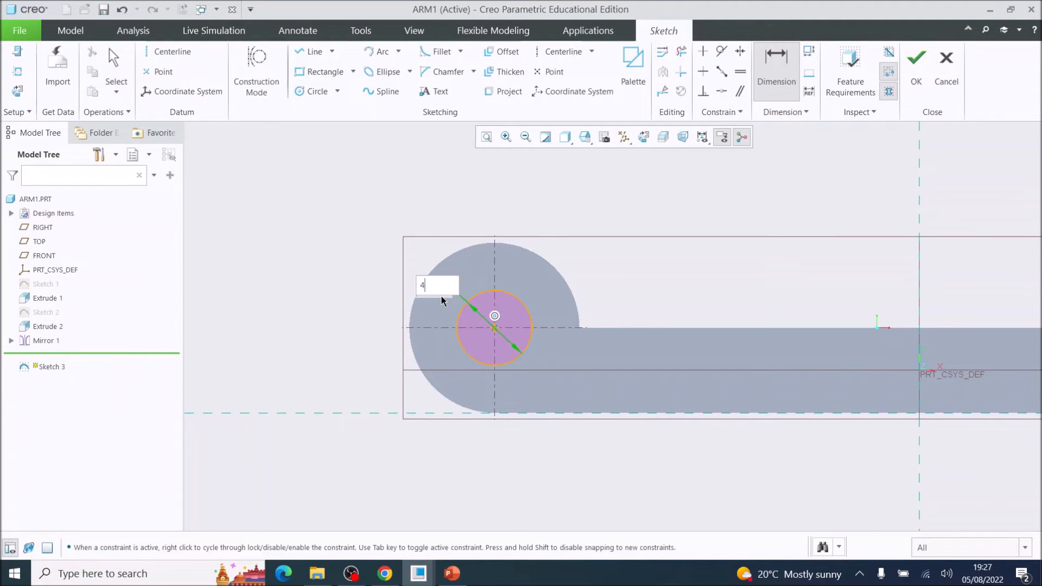
pyautogui.press('Return')
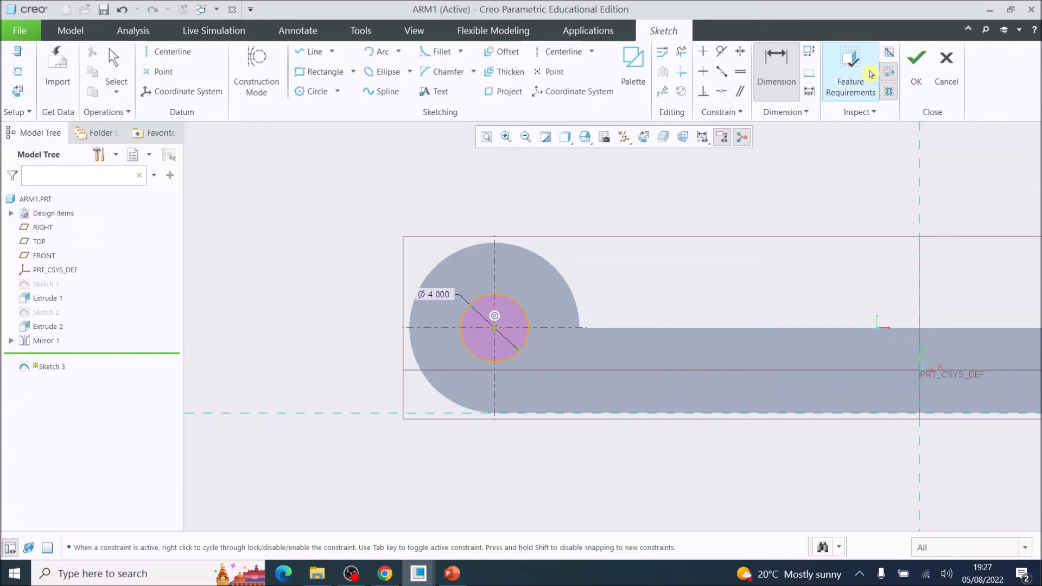
pyautogui.click(922, 73)
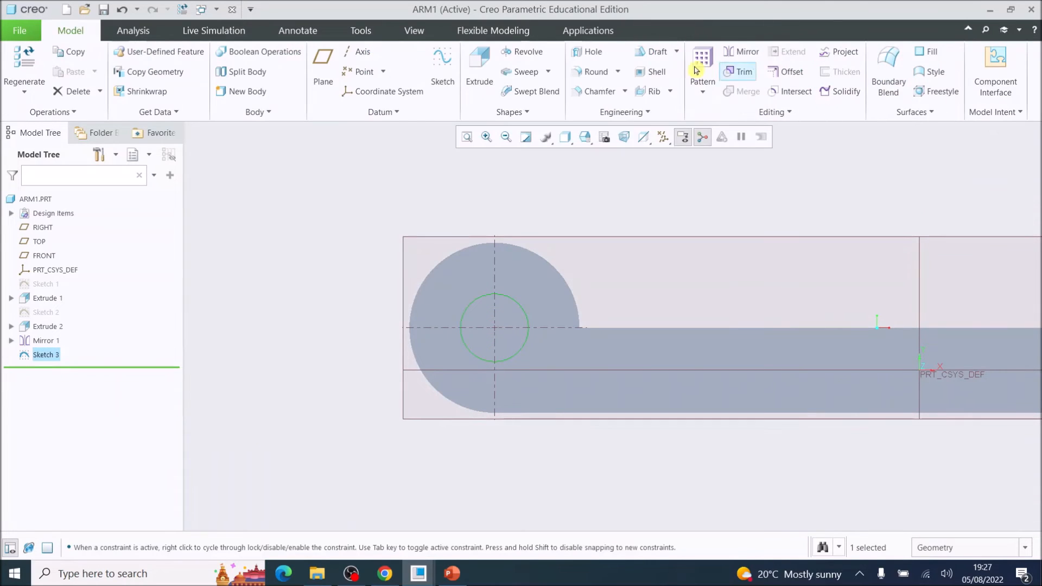
# - Extrude the small circle outward from the leg's face as a solid pin with a depth of 4
pyautogui.click(479, 69)
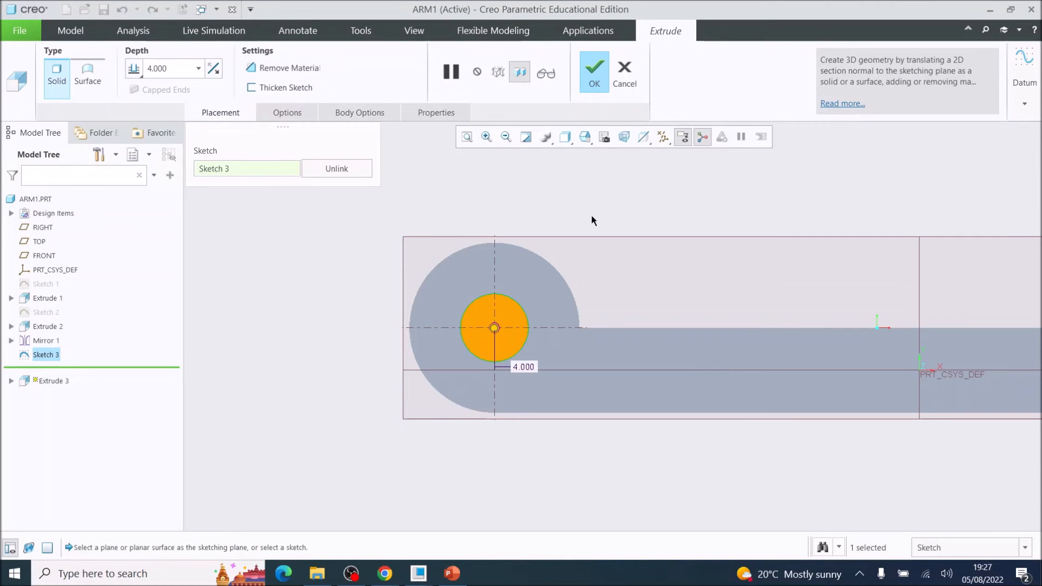
pyautogui.hotkey('ctrl', 'd')
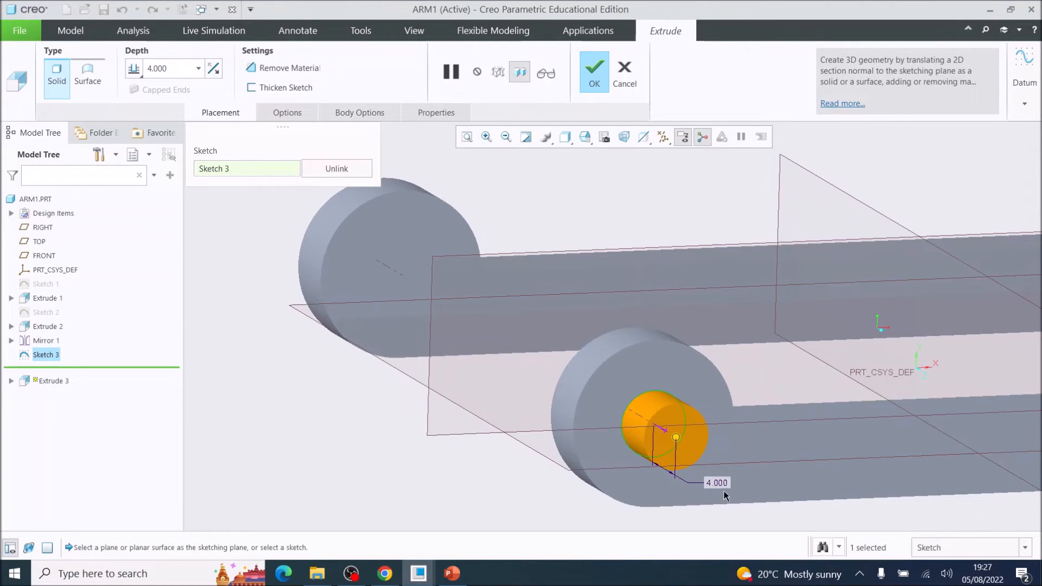
pyautogui.click(713, 483)
pyautogui.doubleClick(174, 69)
pyautogui.click(600, 75)
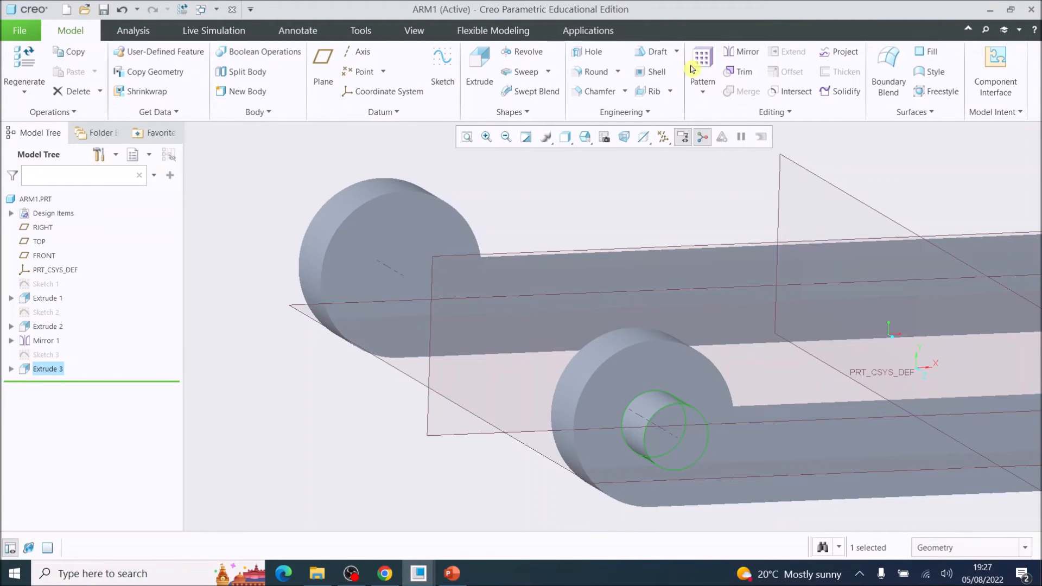
# - Mirror the extruded pin about the FRONT plane onto the opposite leg
pyautogui.click(732, 59)
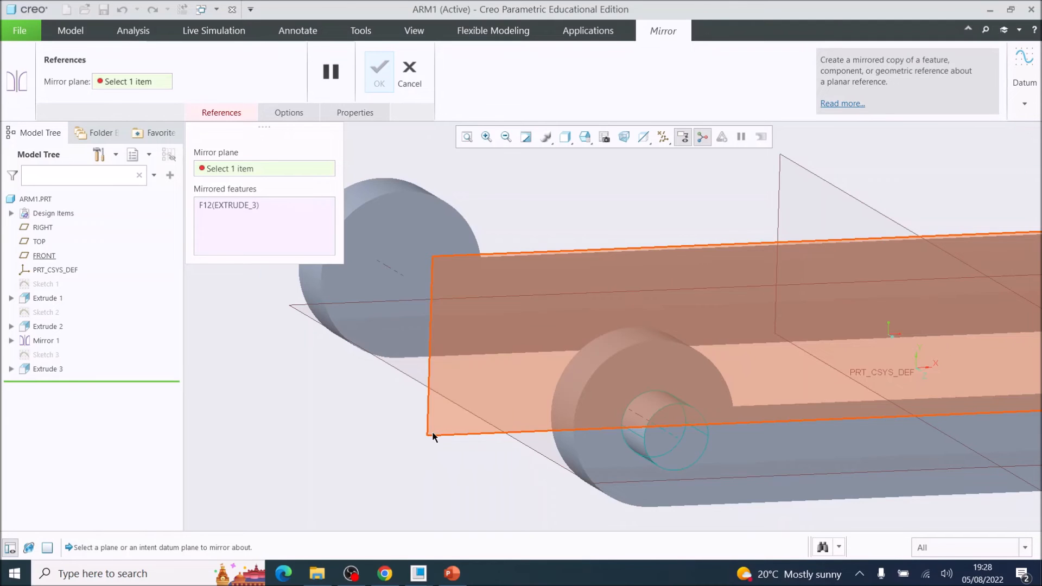
pyautogui.click(433, 436)
pyautogui.scroll(3, 450, 369)
pyautogui.moveTo(449, 356)
pyautogui.mouseDown(button='middle')
pyautogui.moveTo(540, 362)
pyautogui.moveTo(437, 359)
pyautogui.mouseUp(button='middle')
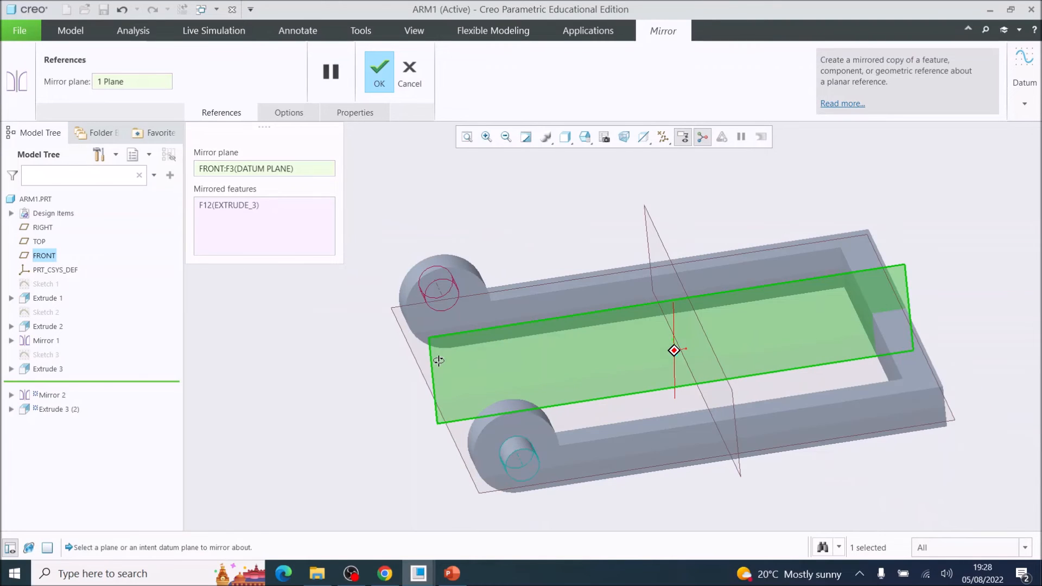
pyautogui.click(378, 71)
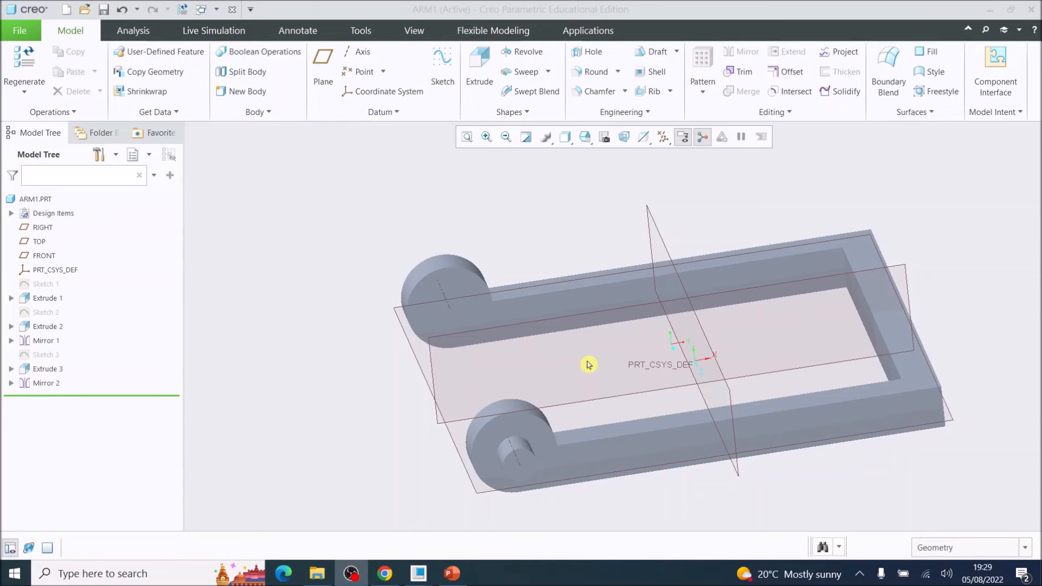
# - Round the two inner corner edges of the U-shaped body with a radius of 5
pyautogui.moveTo(595, 369)
pyautogui.mouseDown(button='middle')
pyautogui.moveTo(620, 356)
pyautogui.moveTo(597, 379)
pyautogui.moveTo(615, 363)
pyautogui.mouseUp(button='middle')
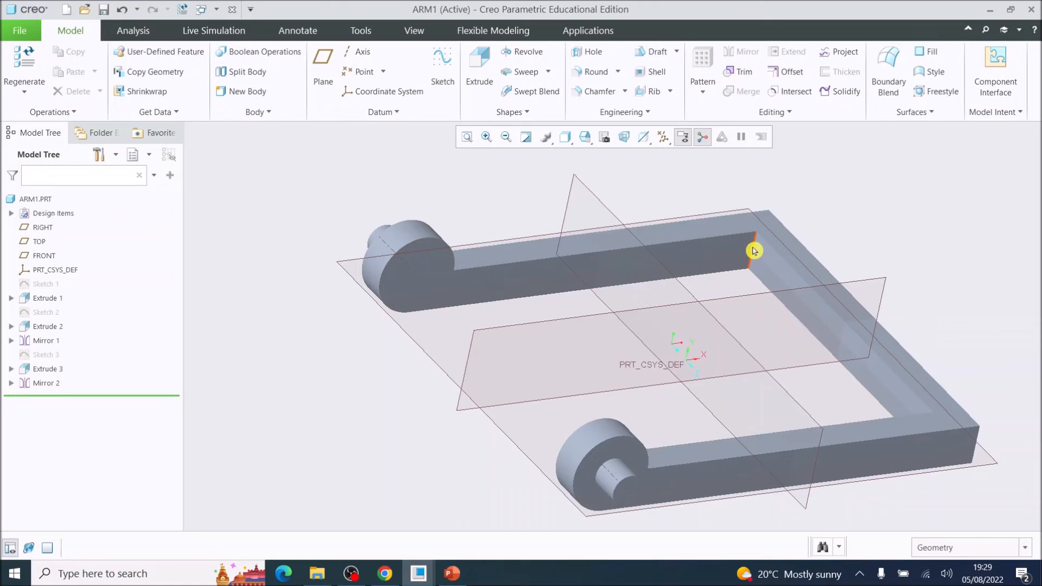
pyautogui.click(595, 72)
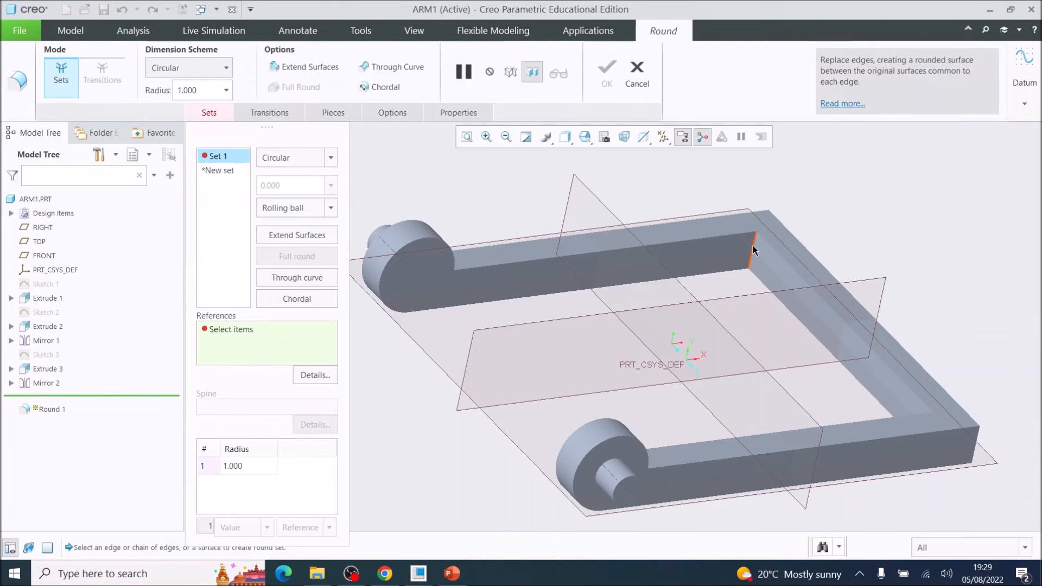
pyautogui.click(752, 248)
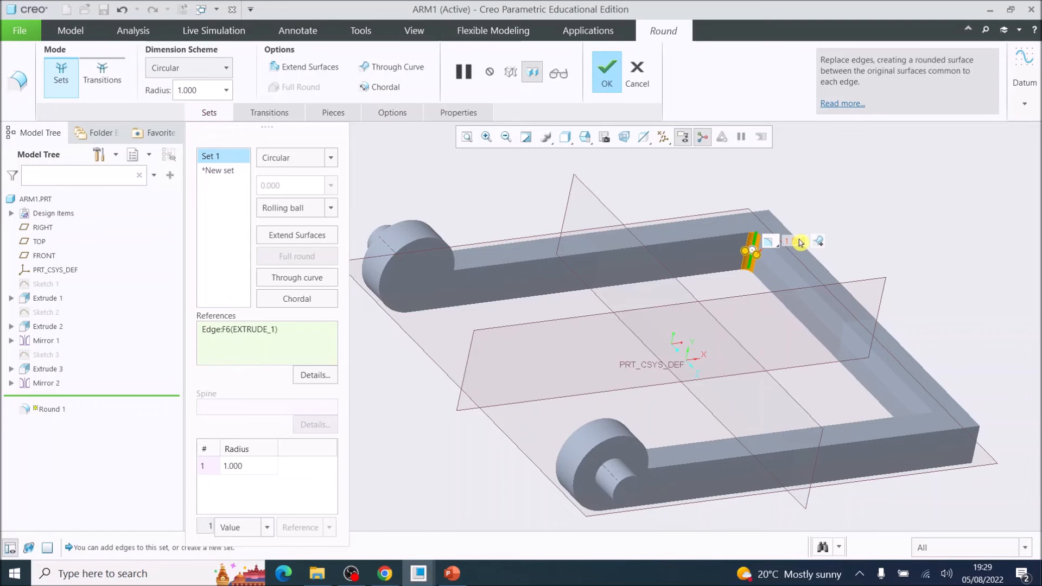
pyautogui.doubleClick(799, 247)
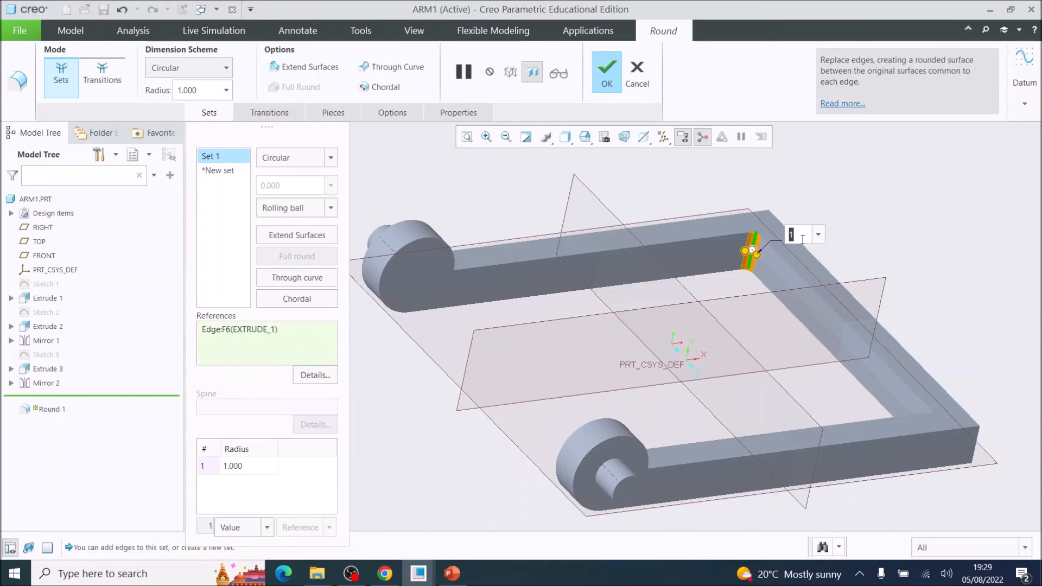
pyautogui.write('5')
pyautogui.press('Return')
pyautogui.moveTo(833, 302); pyautogui.dragTo(923, 323, button='middle')
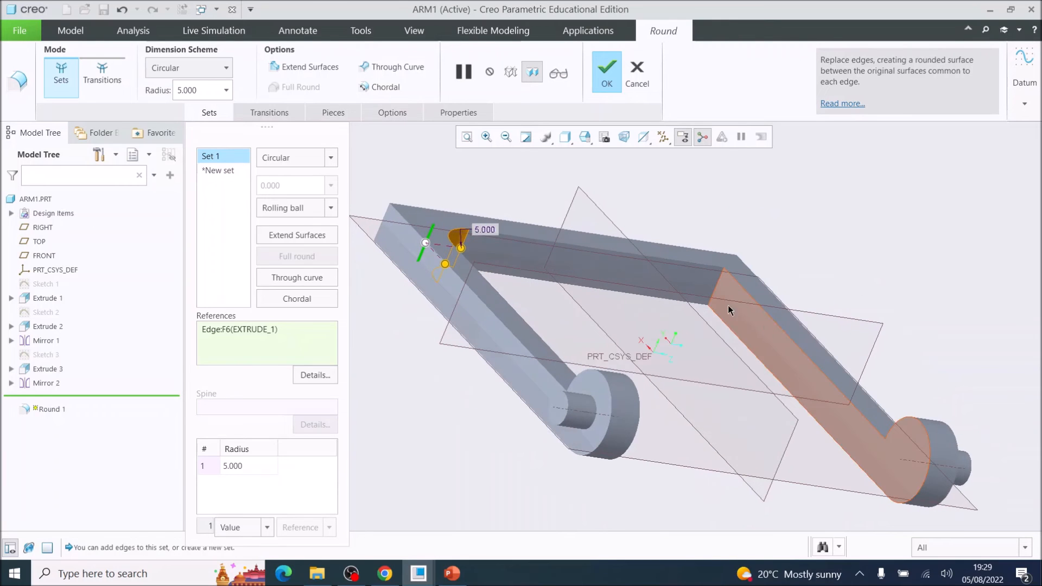
pyautogui.click(712, 292)
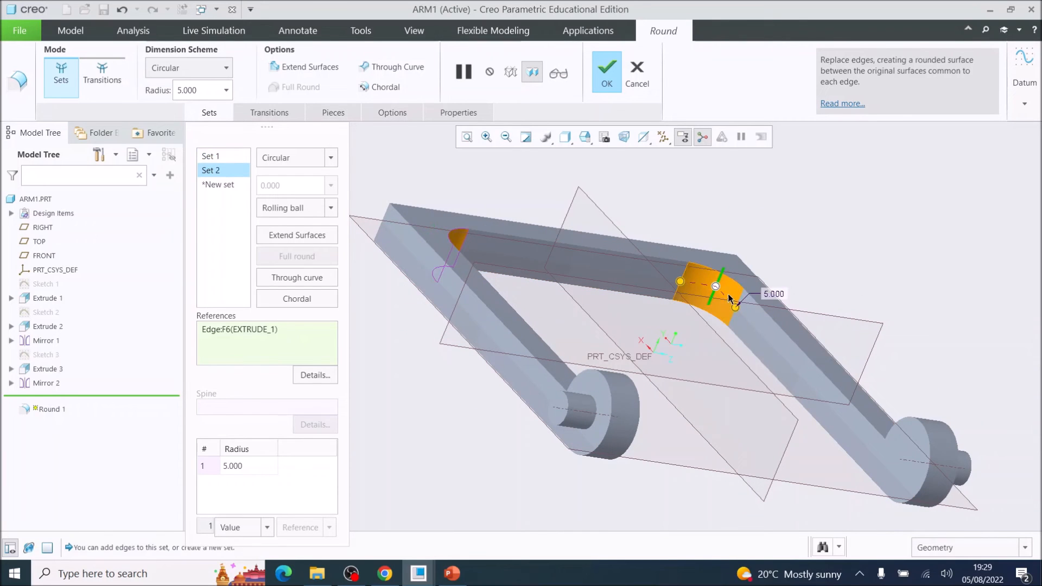
pyautogui.click(608, 73)
# - Round the two outer corner edges of the U-shaped body with a radius of 9
pyautogui.moveTo(778, 281); pyautogui.dragTo(640, 281, button='middle')
pyautogui.click(592, 72)
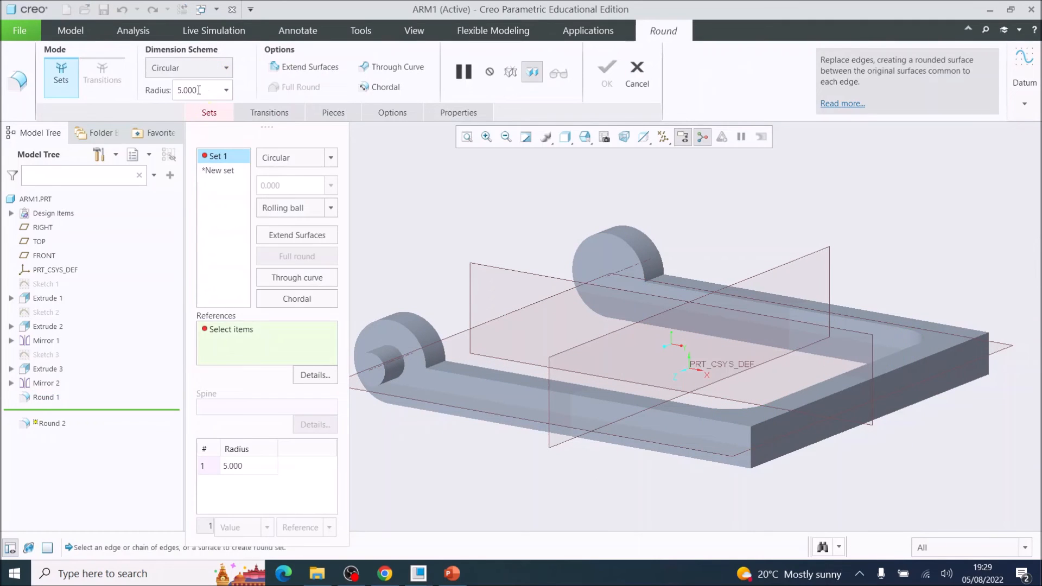
pyautogui.doubleClick(207, 91)
pyautogui.write('9')
pyautogui.press('Return')
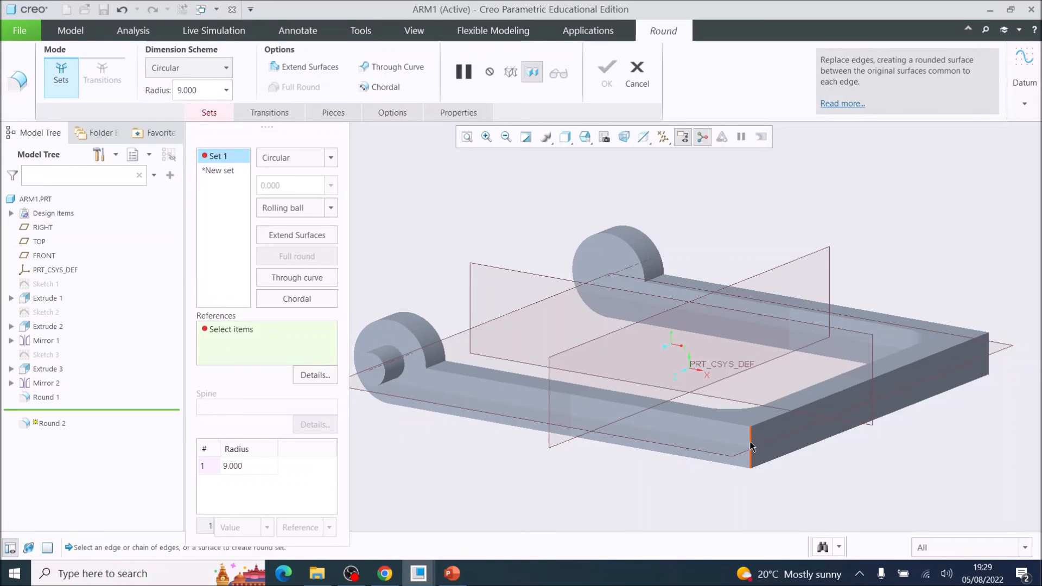
pyautogui.click(750, 441)
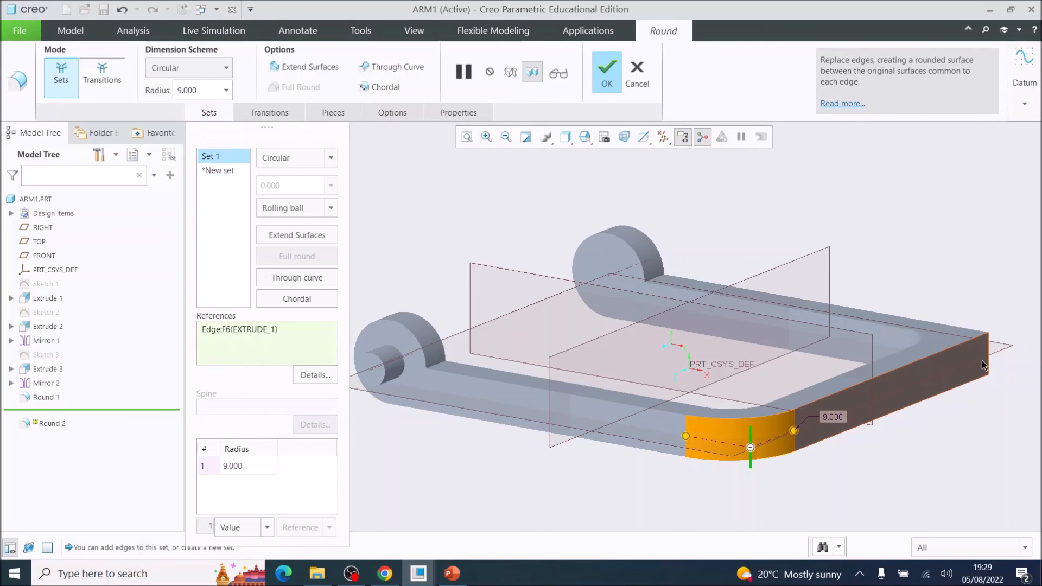
pyautogui.moveTo(981, 369); pyautogui.dragTo(939, 386, button='middle')
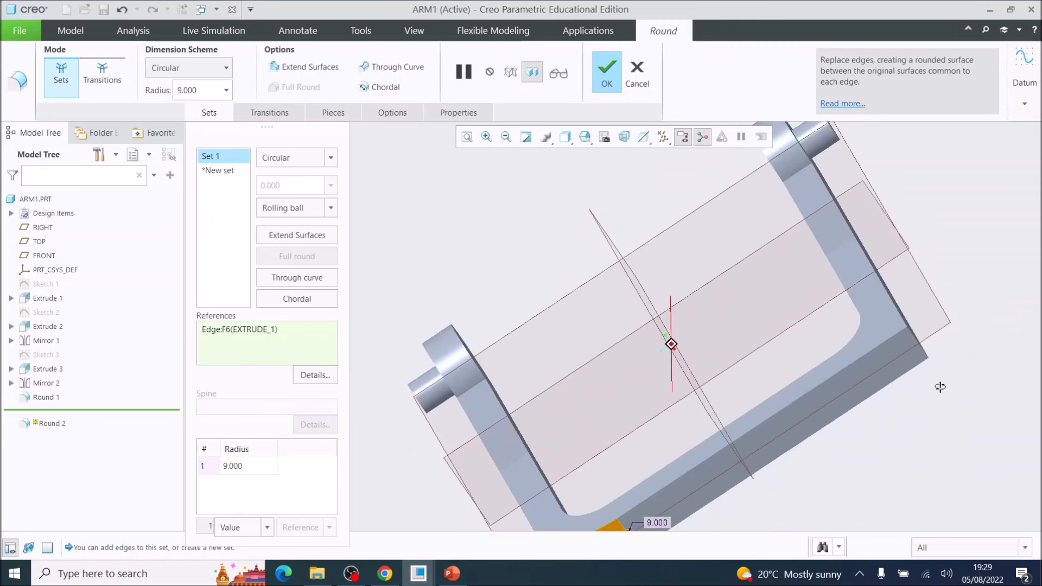
pyautogui.click(914, 343)
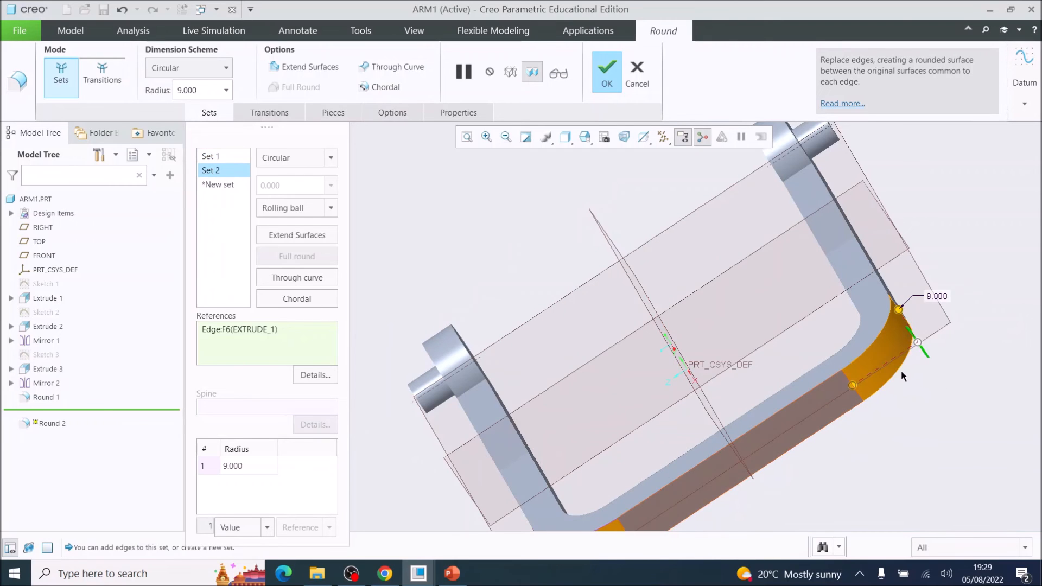
pyautogui.moveTo(924, 352)
pyautogui.mouseDown(button='middle')
pyautogui.moveTo(976, 327)
pyautogui.moveTo(1016, 367)
pyautogui.mouseUp(button='middle')
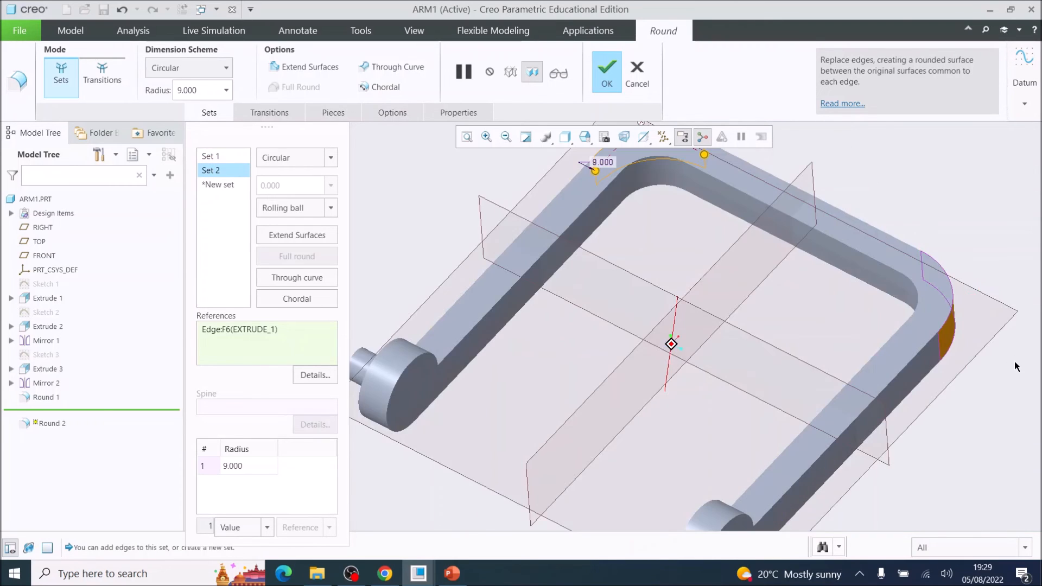
pyautogui.click(606, 71)
# - Round the body's upper outer edge chain and the outer edge chain around the leg's disc with a radius of 2.5
pyautogui.moveTo(687, 221)
pyautogui.mouseDown(button='middle')
pyautogui.moveTo(743, 304)
pyautogui.moveTo(734, 288)
pyautogui.moveTo(761, 298)
pyautogui.moveTo(735, 293)
pyautogui.mouseUp(button='middle')
pyautogui.scroll(3, 751, 312)
pyautogui.scroll(-2, 805, 313)
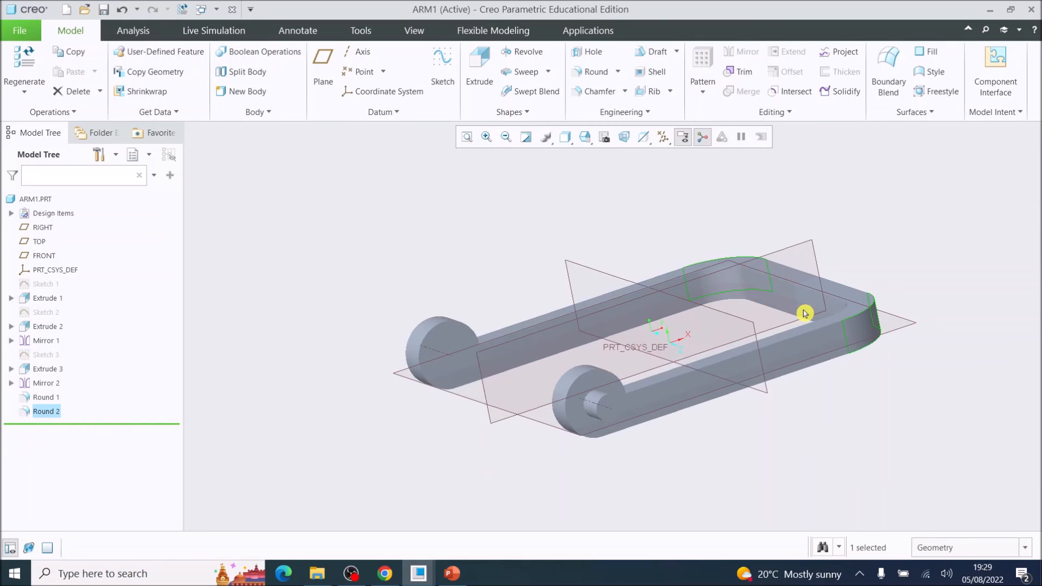
pyautogui.click(593, 72)
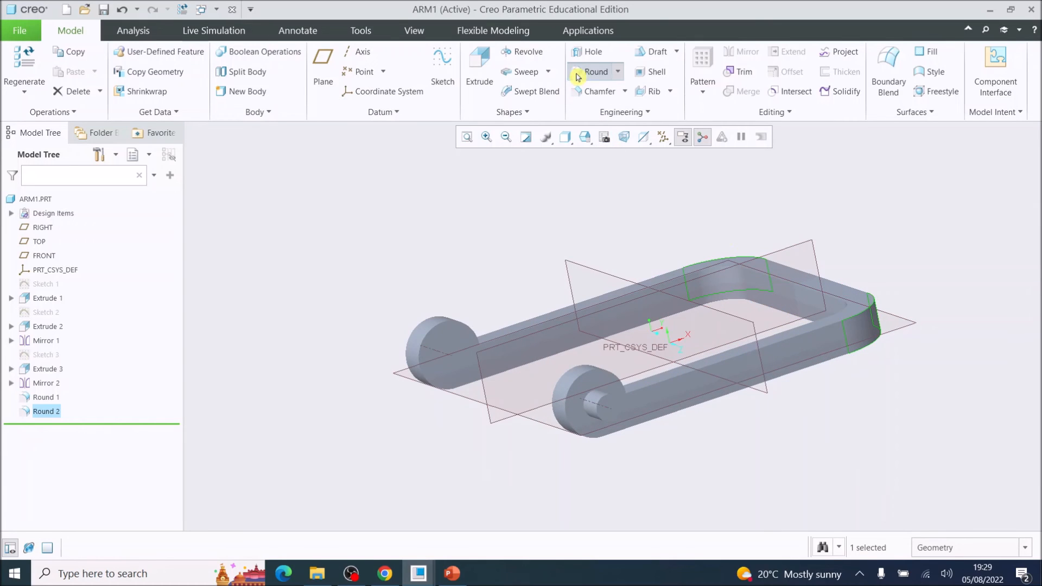
pyautogui.doubleClick(197, 90)
pyautogui.press('BackSpace')
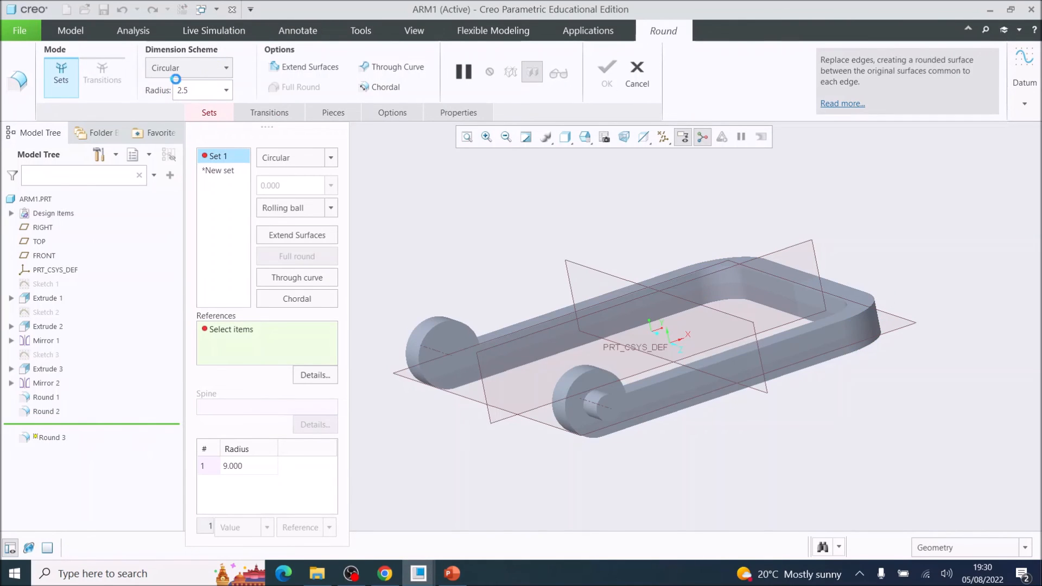
pyautogui.press('Return')
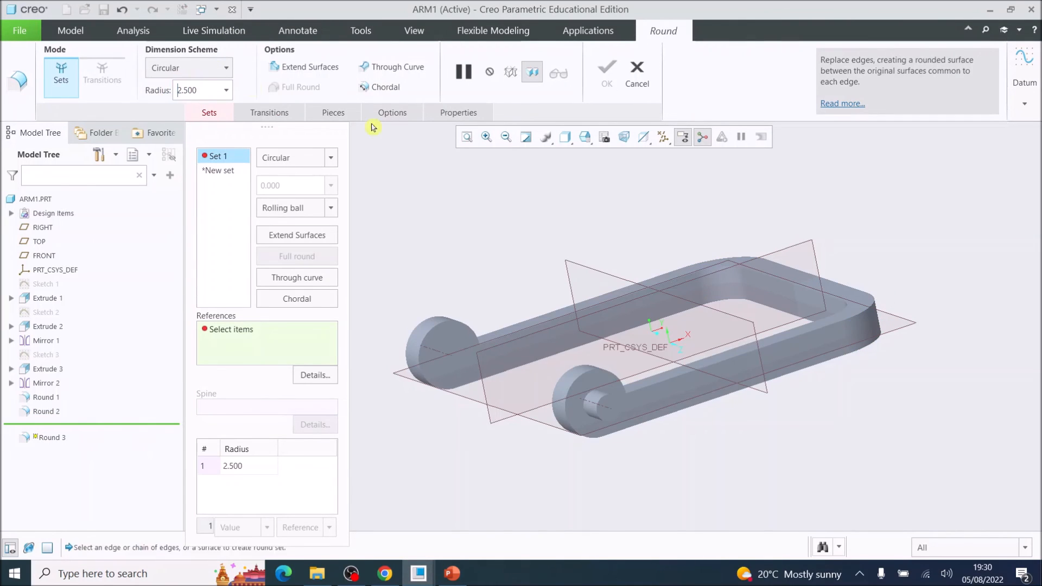
pyautogui.click(737, 356)
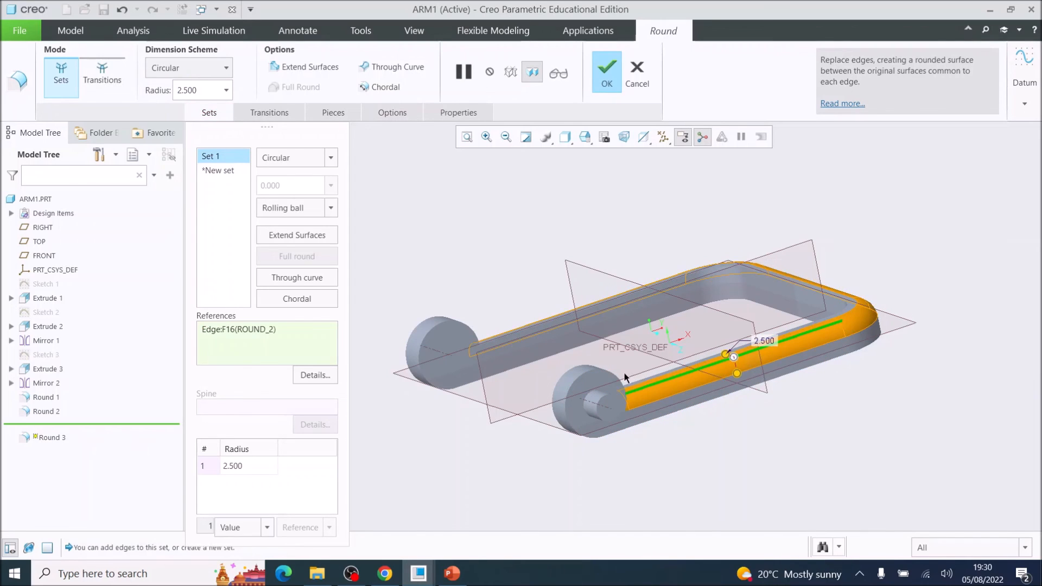
pyautogui.click(606, 375)
pyautogui.click(605, 374)
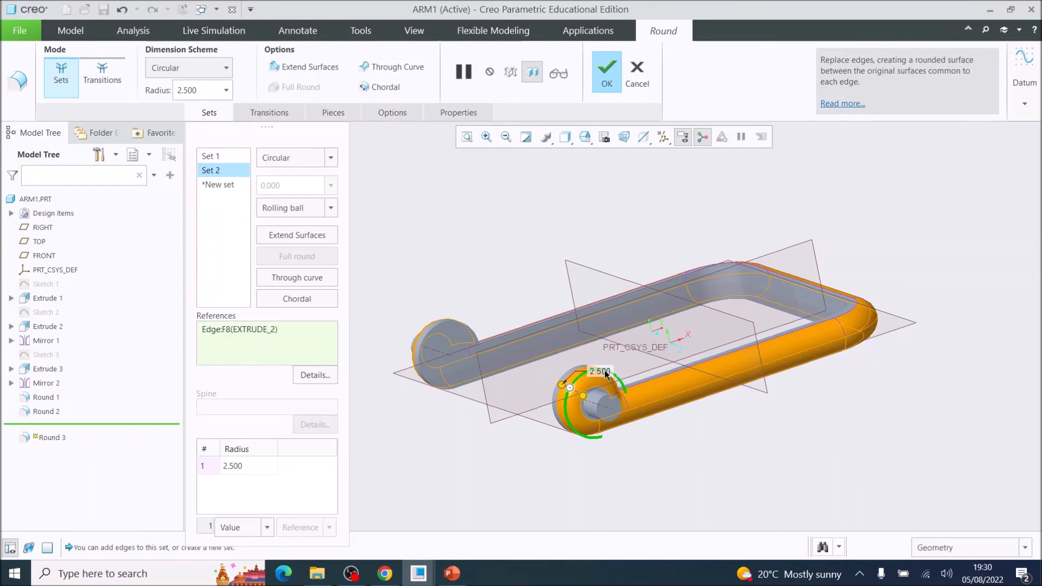
pyautogui.moveTo(717, 371)
pyautogui.mouseDown(button='middle')
pyautogui.moveTo(753, 400)
pyautogui.moveTo(805, 393)
pyautogui.moveTo(879, 425)
pyautogui.moveTo(981, 431)
pyautogui.moveTo(1020, 450)
pyautogui.moveTo(1025, 510)
pyautogui.moveTo(955, 515)
pyautogui.mouseUp(button='middle')
pyautogui.click(606, 76)
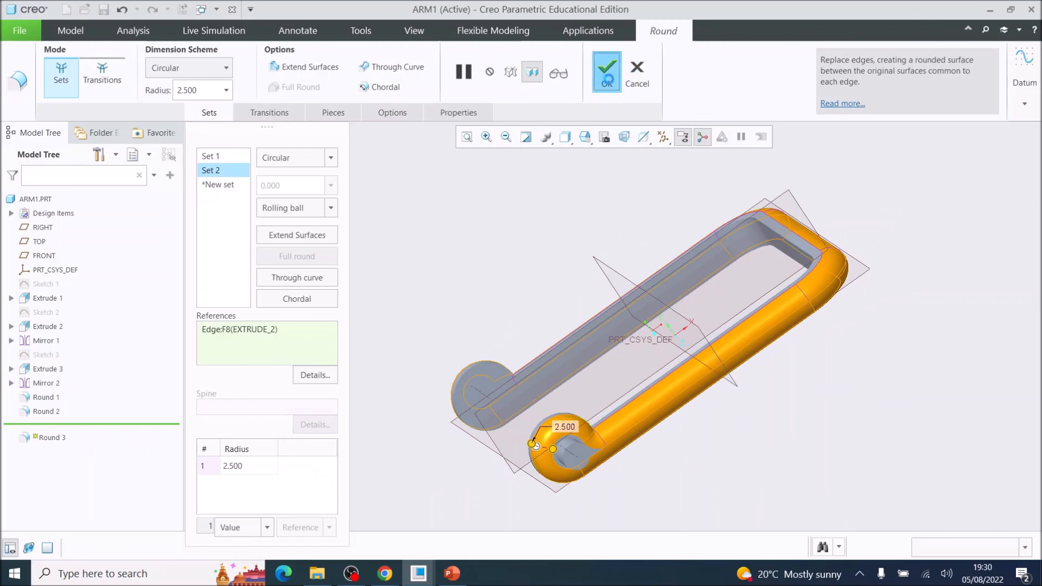
# - Save the part ARM1.PRT in the Tablet Stand folder
pyautogui.click(17, 33)
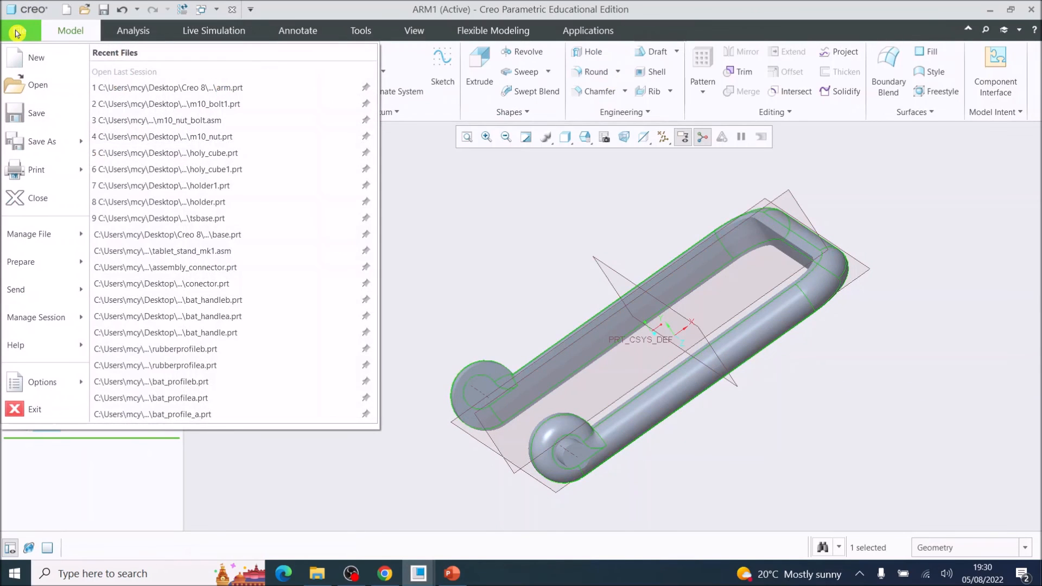
pyautogui.click(35, 117)
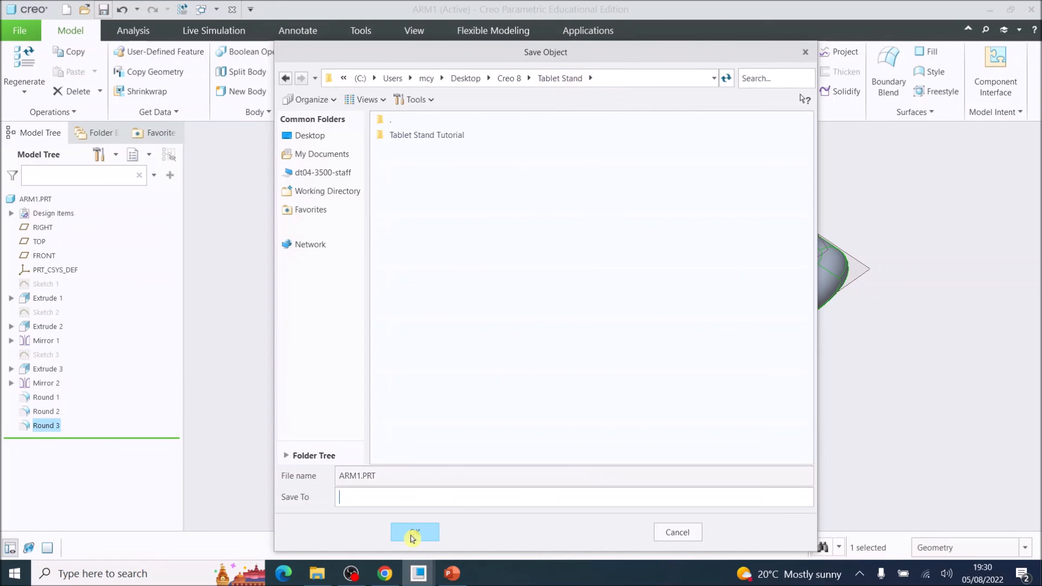
pyautogui.click(414, 533)
pyautogui.moveTo(666, 312); pyautogui.dragTo(647, 362, button='middle')
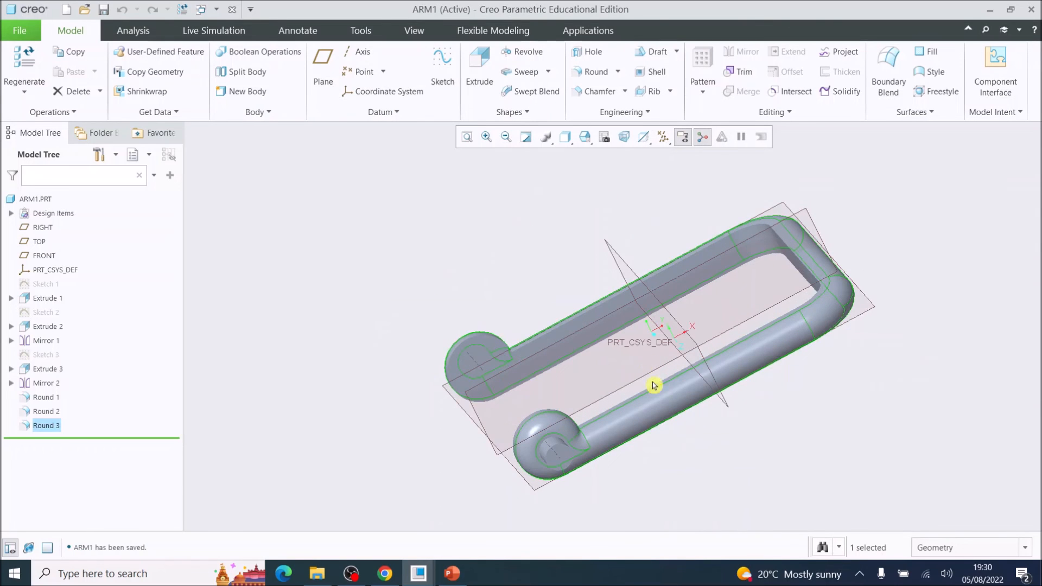
pyautogui.scroll(-2, 677, 376)
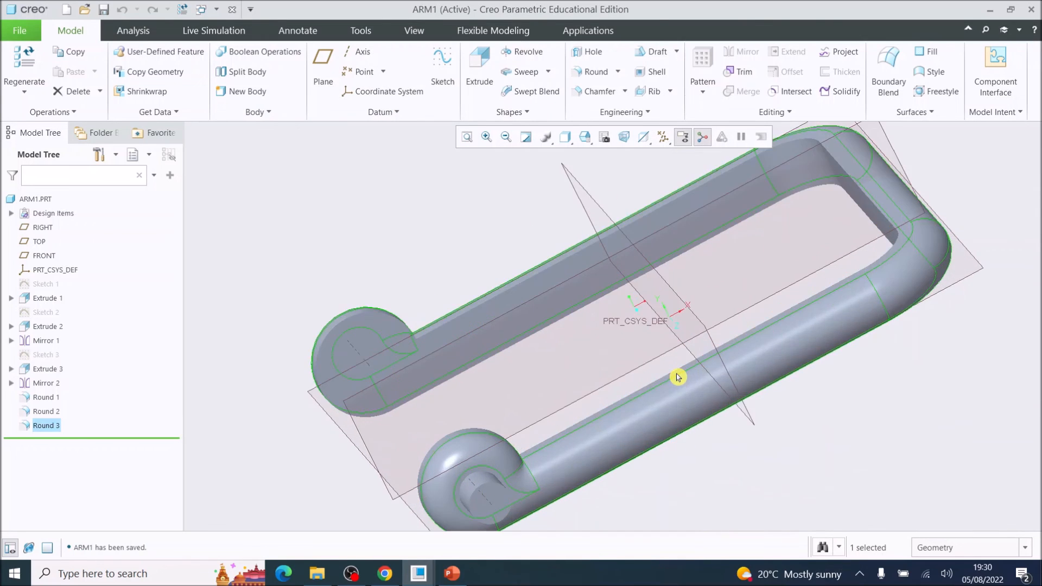
pyautogui.scroll(3, 678, 377)
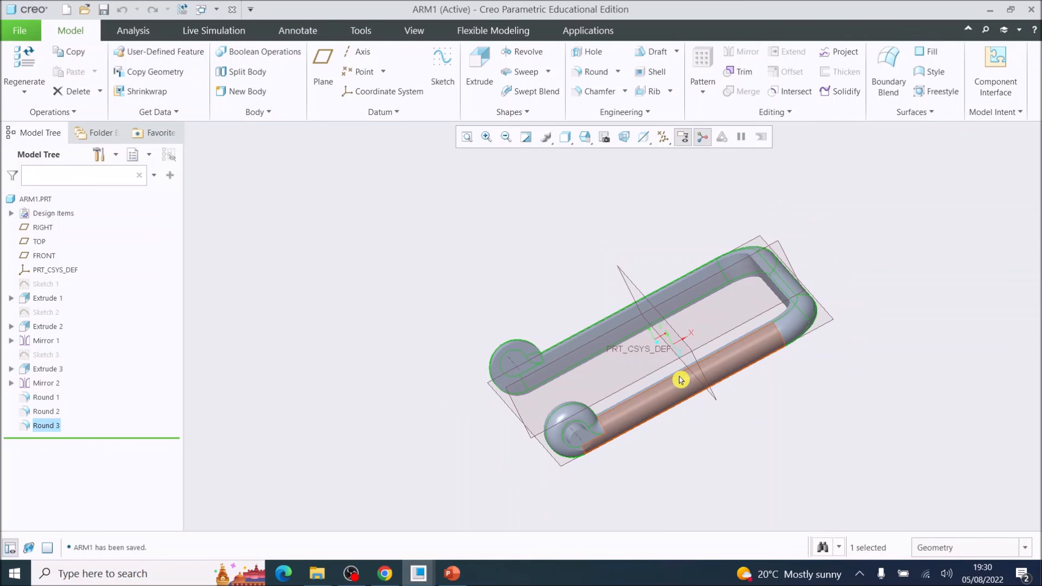